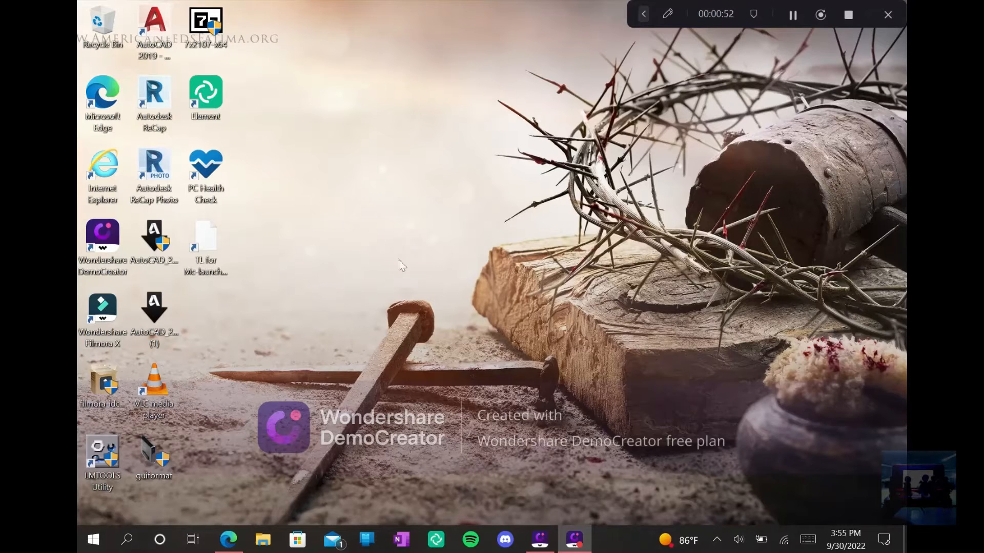
Step: Open Edge, load the bookmarked Slimjet 64-bit portable download page and save sjt7z_x64 to the Downloads folder
{"action": "left_click", "coordinate": [227, 539]}
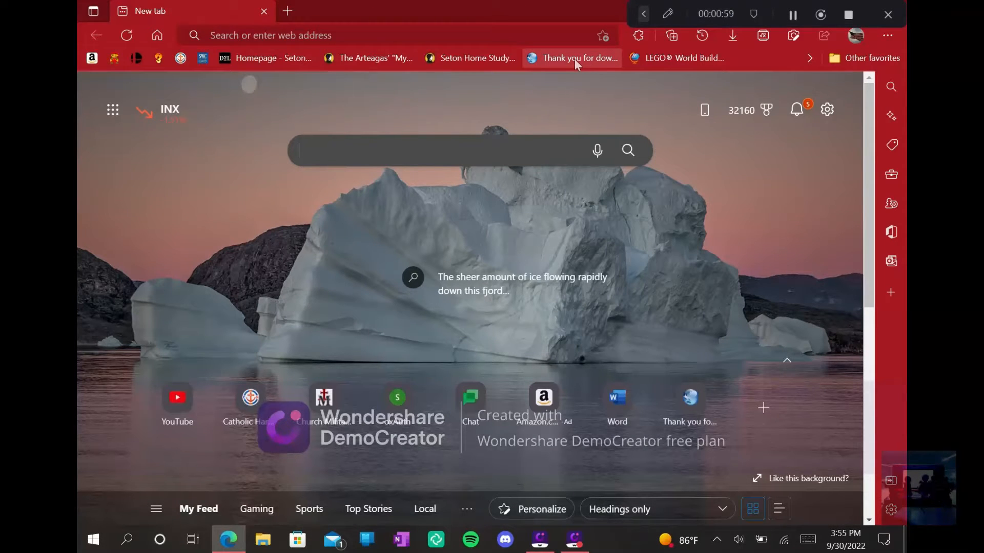
{"action": "left_click", "coordinate": [573, 59]}
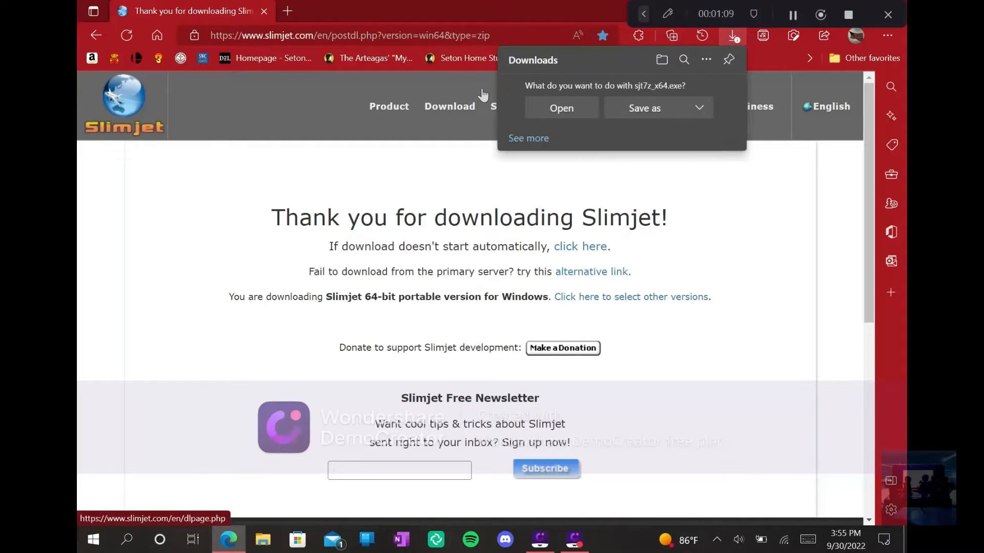
{"action": "left_click", "coordinate": [621, 109]}
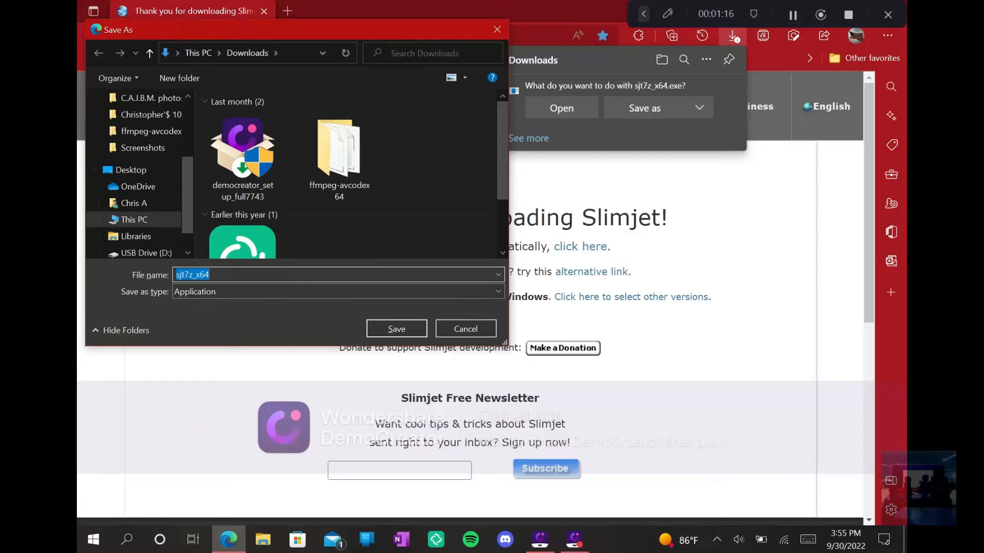
{"action": "left_click", "coordinate": [385, 328]}
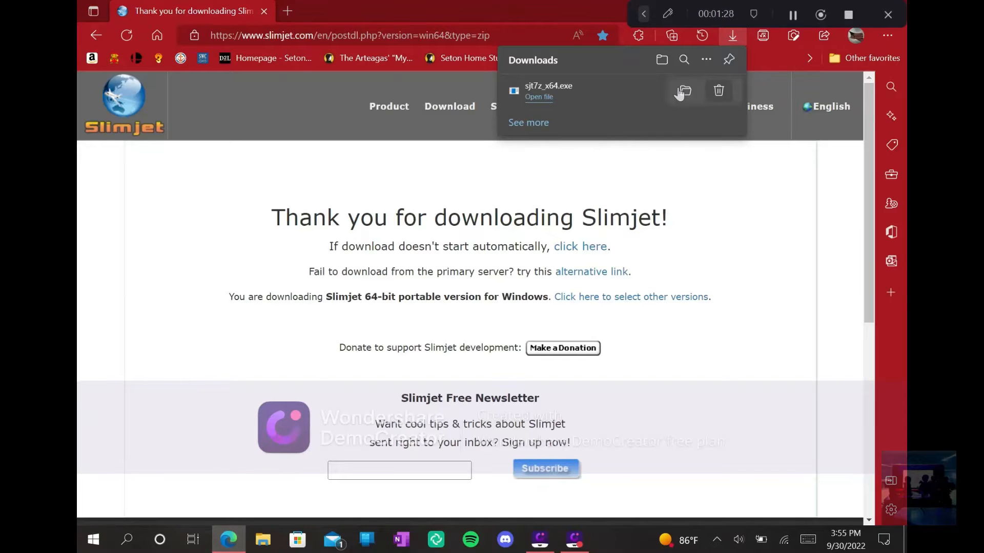
Step: Show the downloaded sjt7z_x64 archive in its folder and extract it into Downloads
{"action": "left_click", "coordinate": [683, 92]}
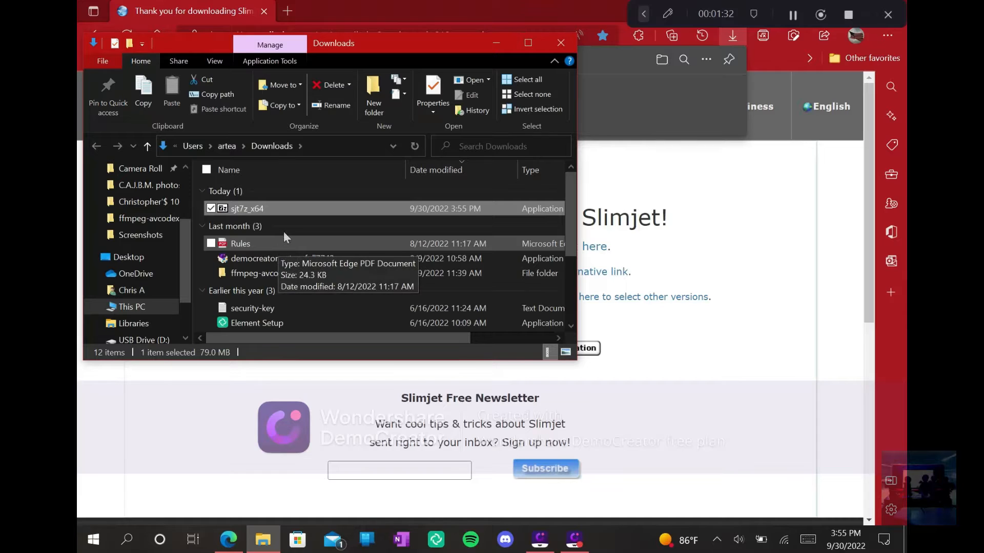
{"action": "double_click", "coordinate": [290, 212]}
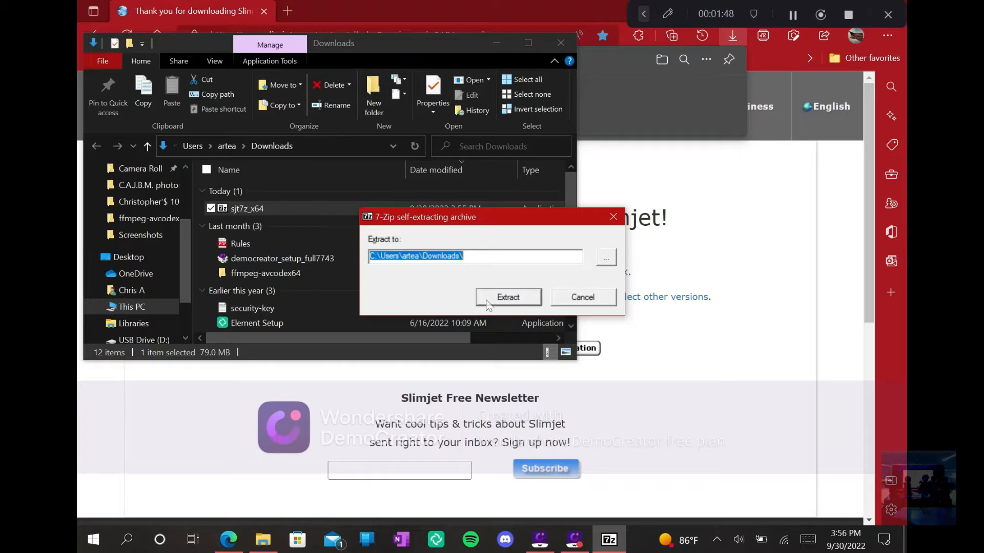
{"action": "left_click", "coordinate": [503, 299]}
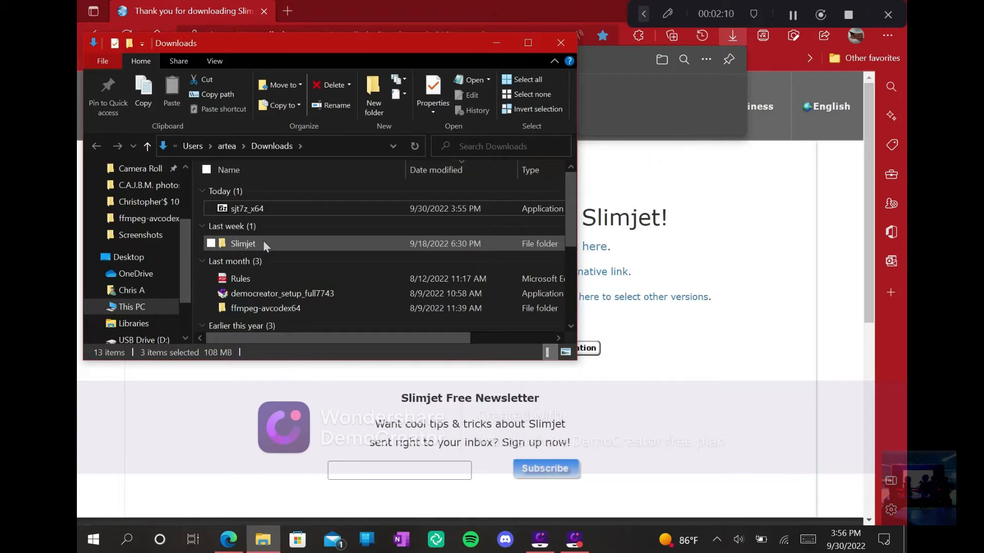
Step: Launch the slimjet application from the extracted Slimjet folder and enable its ad blocker
{"action": "double_click", "coordinate": [262, 244]}
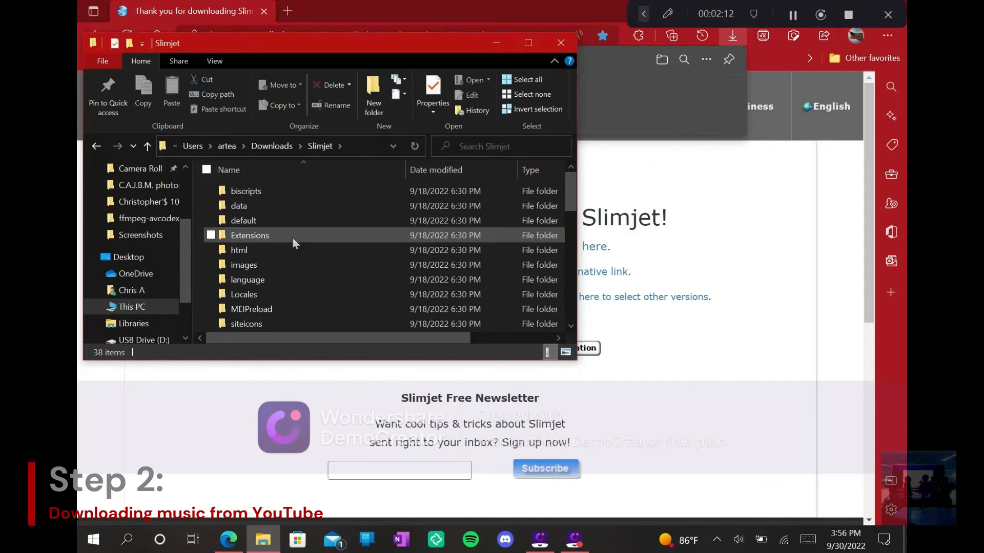
{"action": "left_click_drag", "start_coordinate": [569, 204], "coordinate": [571, 314]}
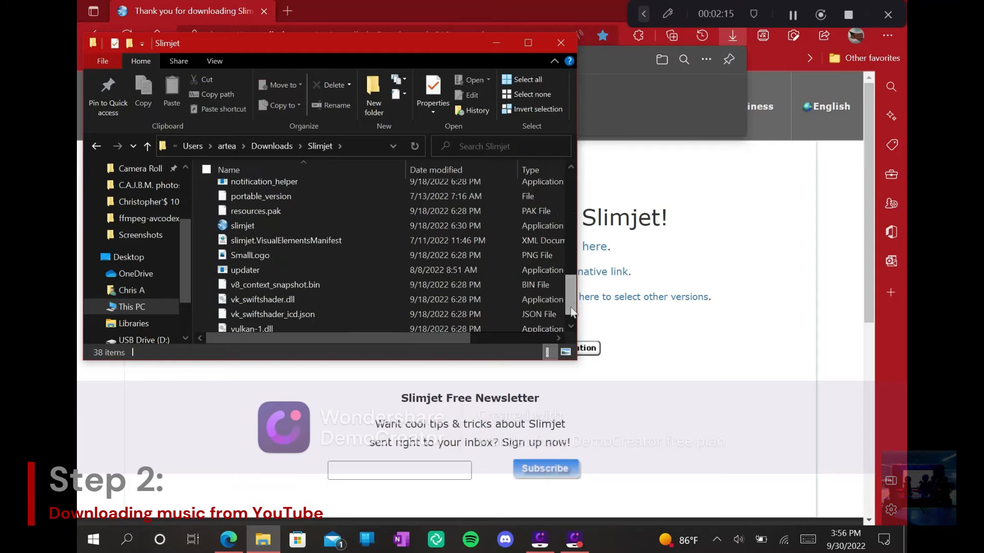
{"action": "left_click", "coordinate": [288, 226]}
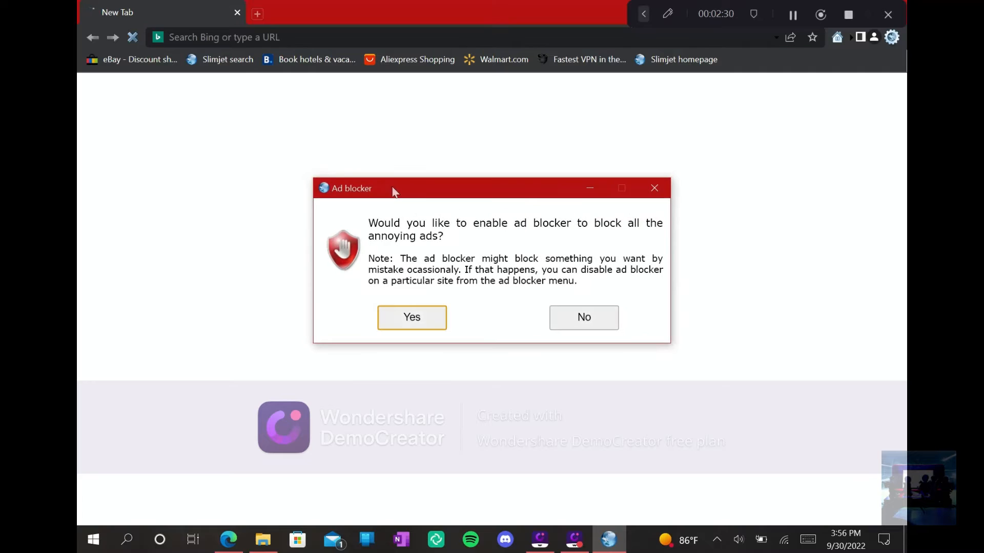
{"action": "left_click", "coordinate": [405, 319]}
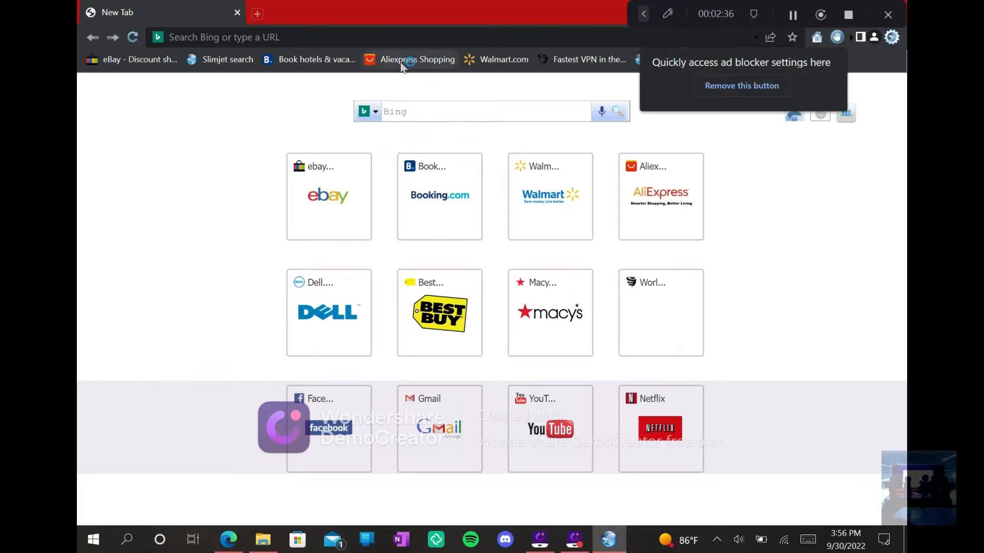
Step: Go to youtube.com in the Slimjet browser
{"action": "left_click", "coordinate": [405, 37]}
{"action": "type", "text": "youru"}
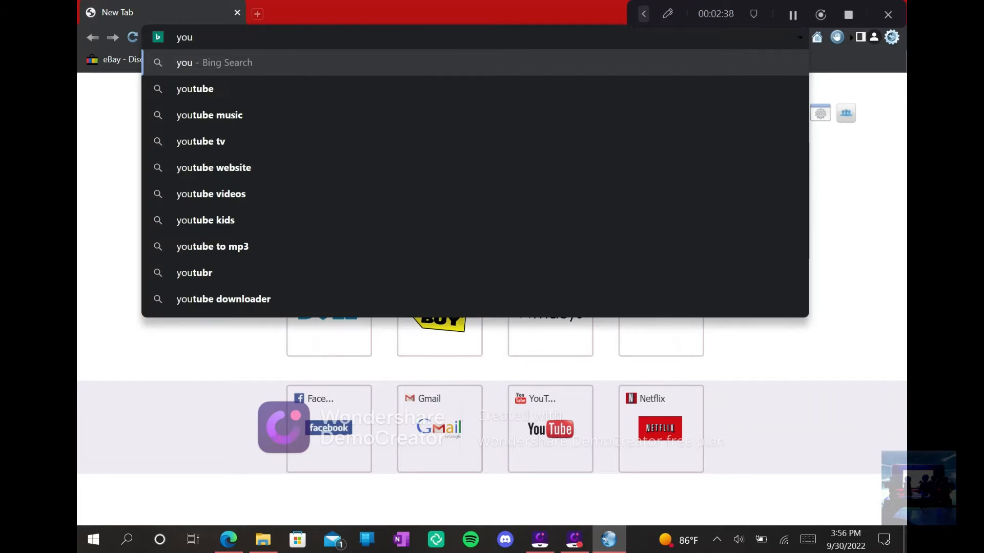
{"action": "key", "text": "BackSpace"}
{"action": "key", "text": "BackSpace"}
{"action": "type", "text": "tube.com"}
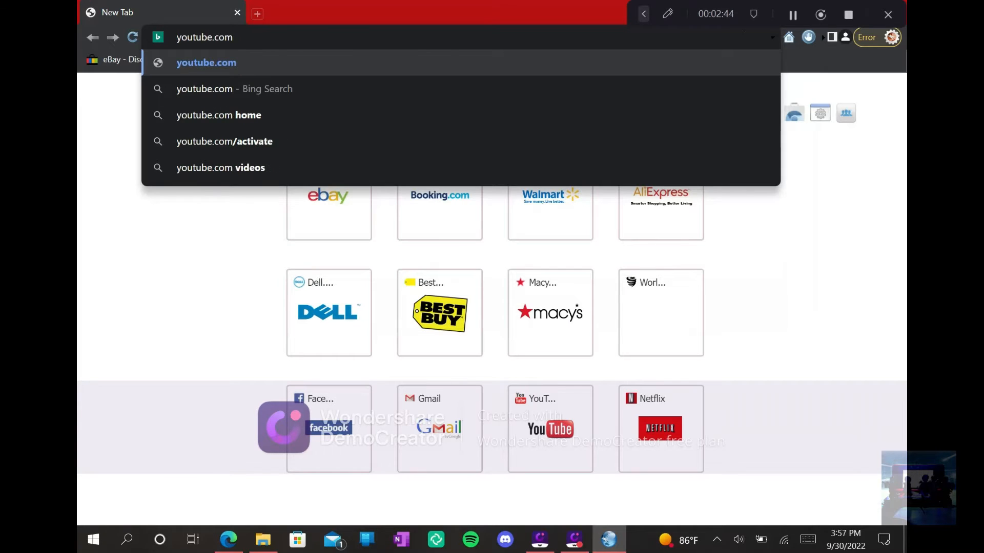
{"action": "key", "text": "Return"}
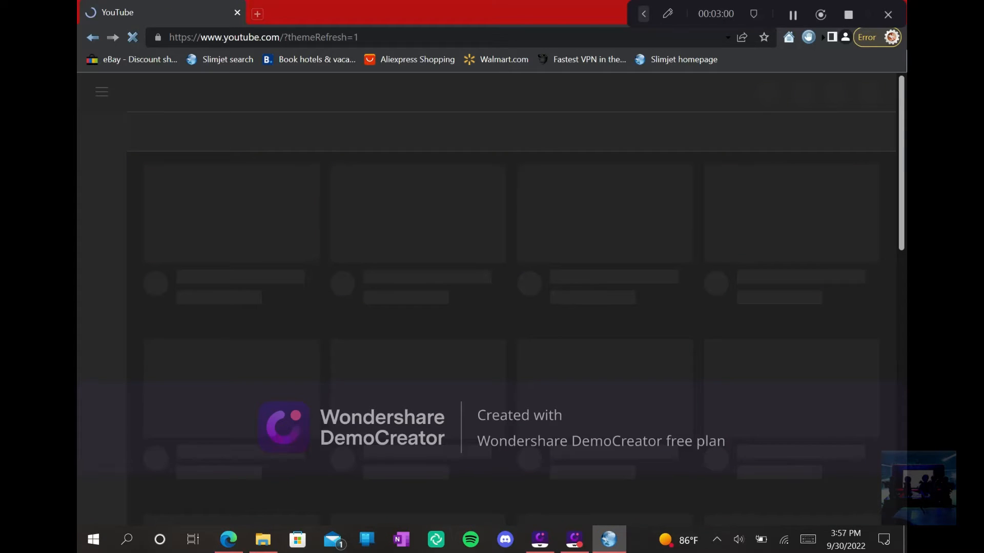
{"action": "left_click", "coordinate": [793, 15]}
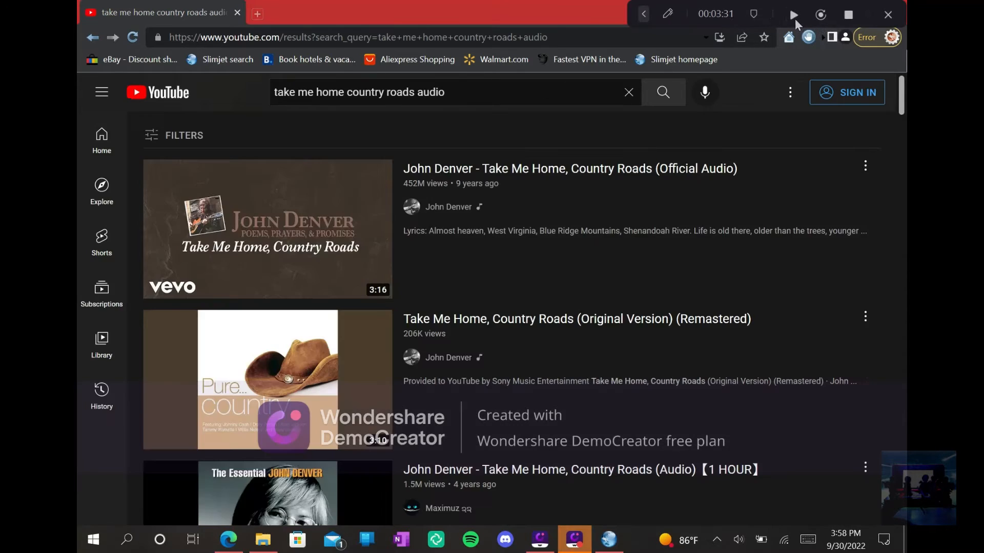
{"action": "left_click", "coordinate": [793, 15]}
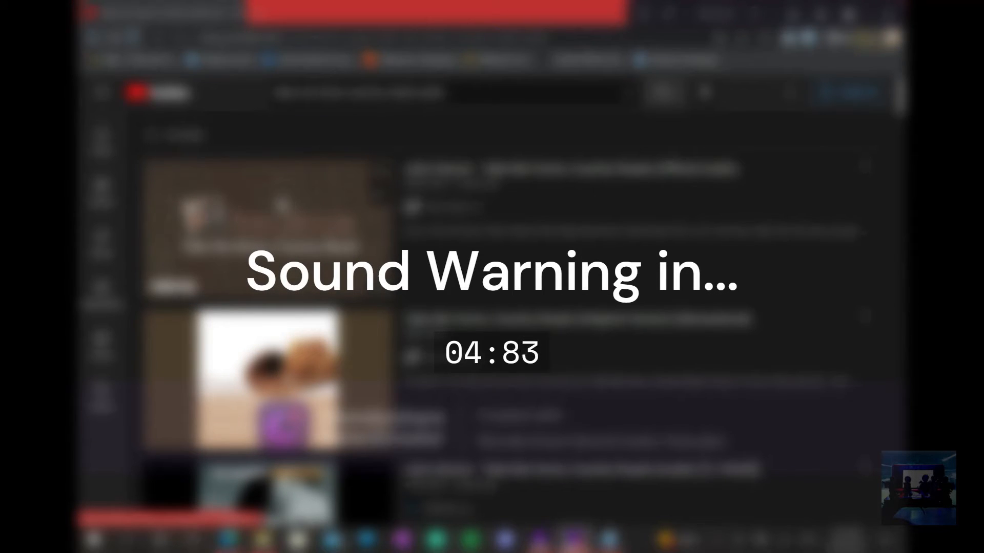
Step: Open the search result "John Denver - Take Me Home, Country Roads (Official Audio)" and bring its Download Video option into view
{"action": "left_click", "coordinate": [281, 205]}
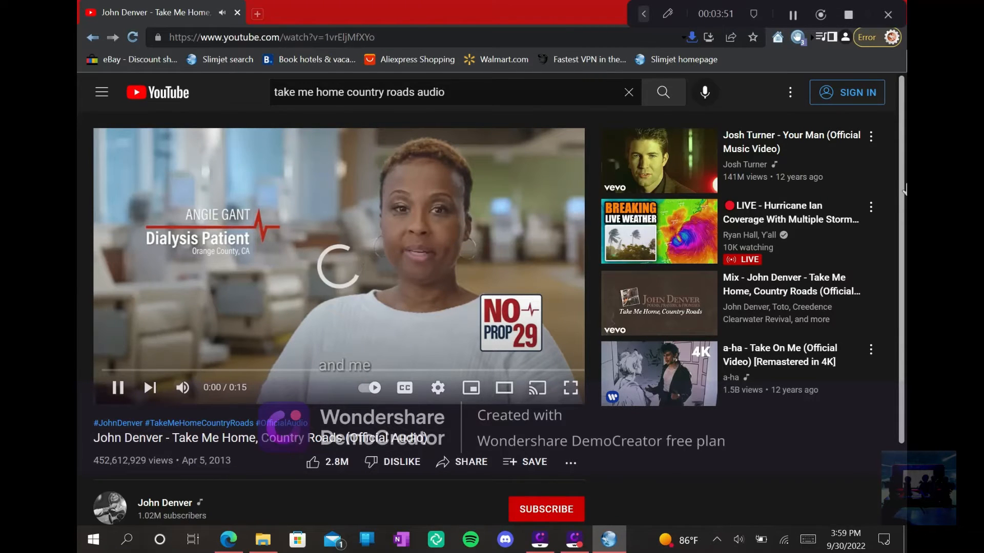
{"action": "key", "text": "space"}
{"action": "left_click_drag", "start_coordinate": [903, 201], "coordinate": [903, 213]}
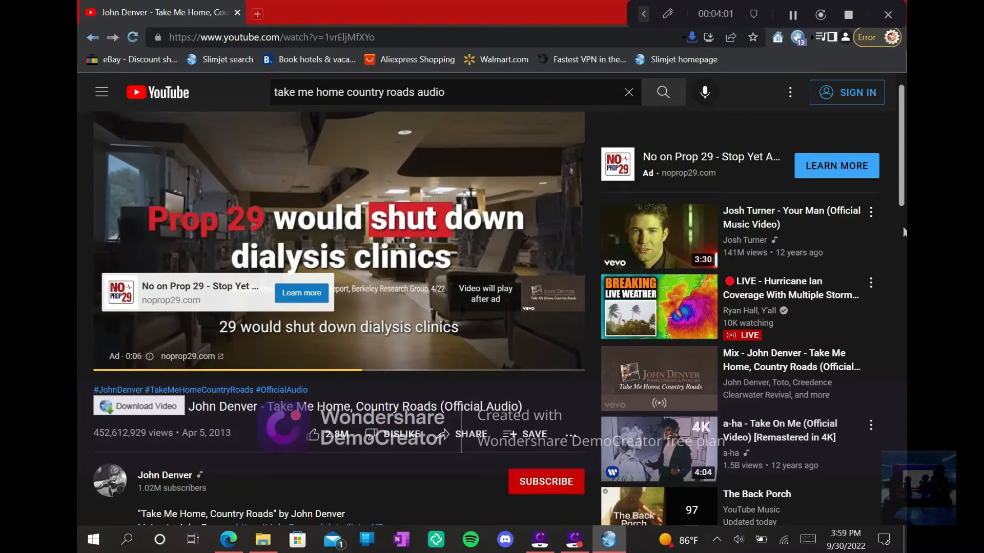
{"action": "scroll", "coordinate": [903, 232], "scroll_direction": "down", "scroll_amount": 7}
{"action": "scroll", "coordinate": [905, 205], "scroll_direction": "up", "scroll_amount": 4}
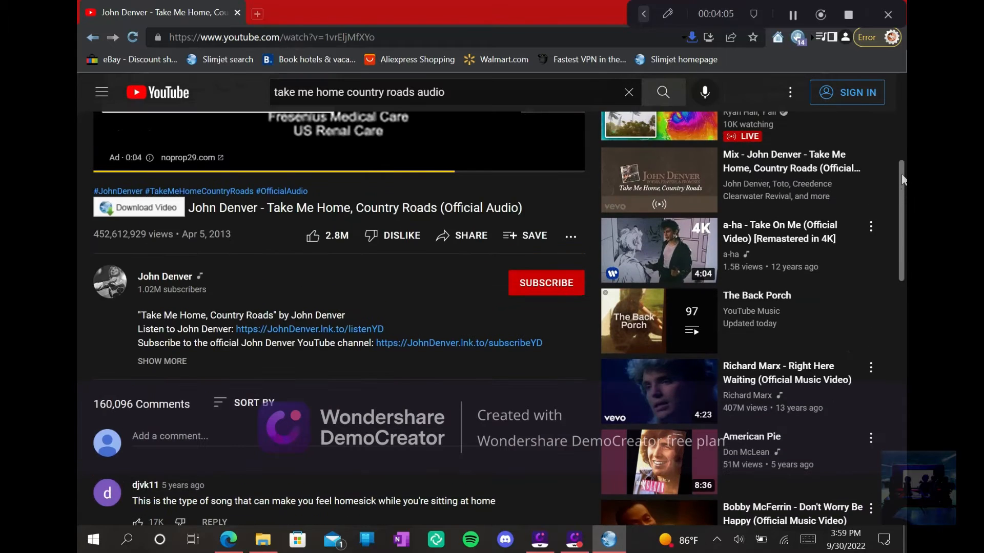
{"action": "scroll", "coordinate": [904, 176], "scroll_direction": "up", "scroll_amount": 2}
{"action": "scroll", "coordinate": [903, 156], "scroll_direction": "up", "scroll_amount": 2}
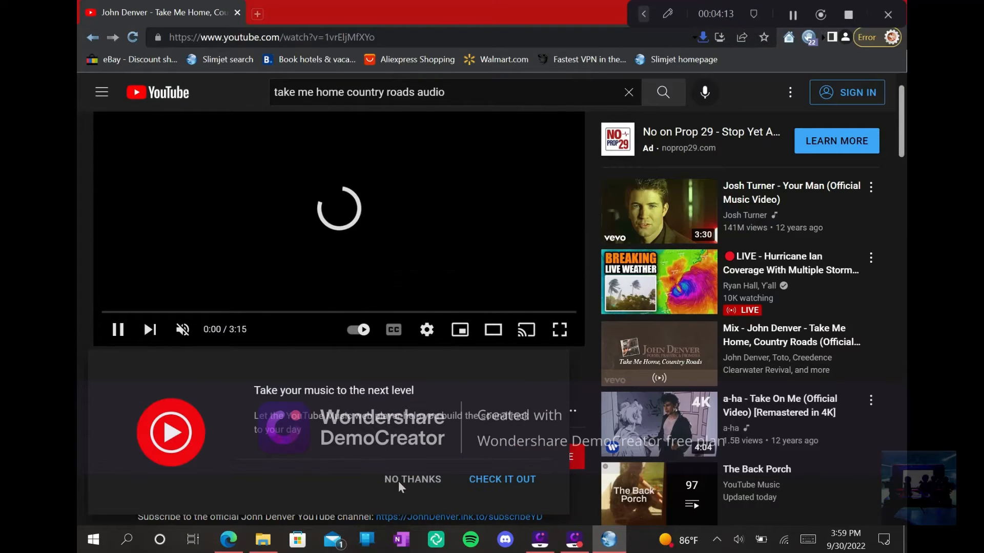
Step: Decline the YouTube Music offer, pause the video and download it in Webm format
{"action": "left_click", "coordinate": [398, 480]}
{"action": "left_click", "coordinate": [222, 230]}
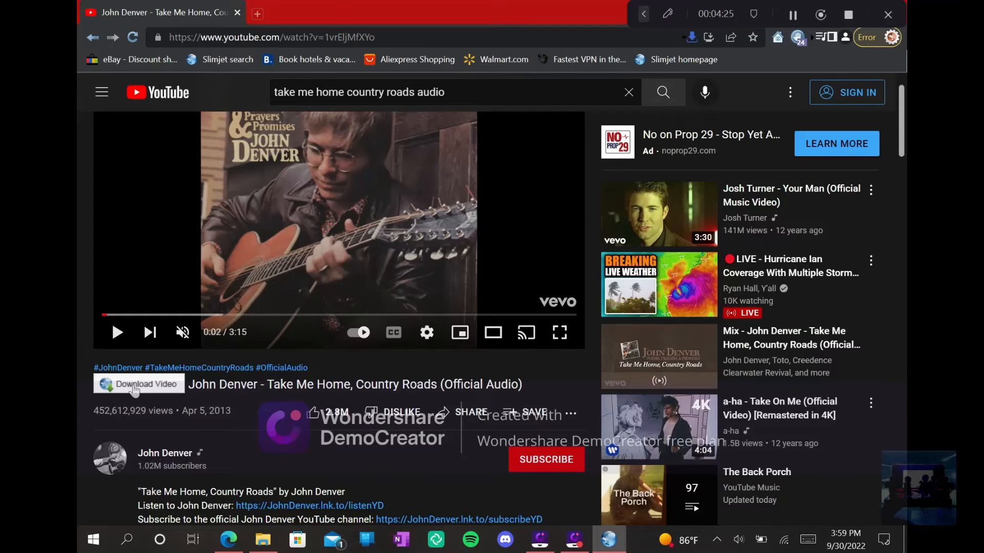
{"action": "left_click", "coordinate": [135, 390]}
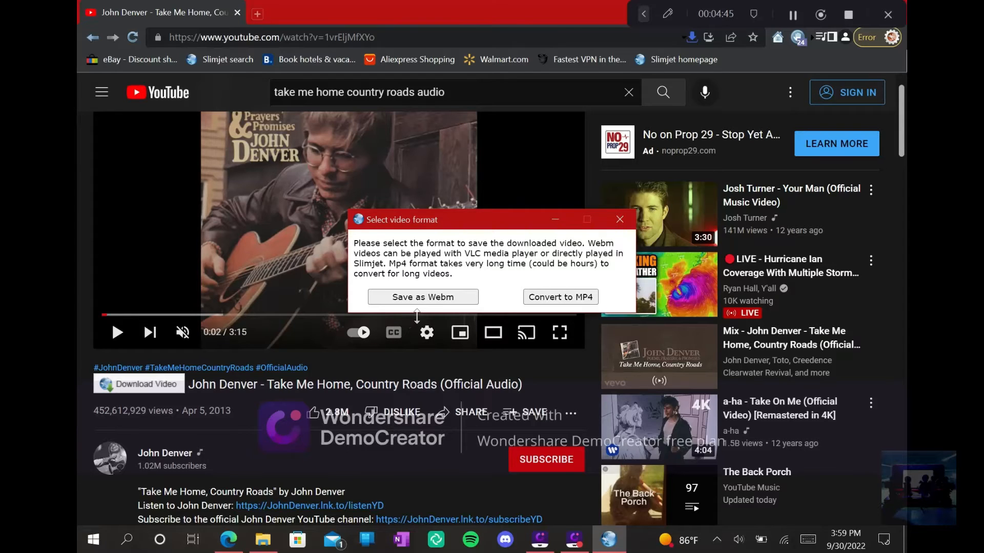
{"action": "left_click", "coordinate": [423, 299]}
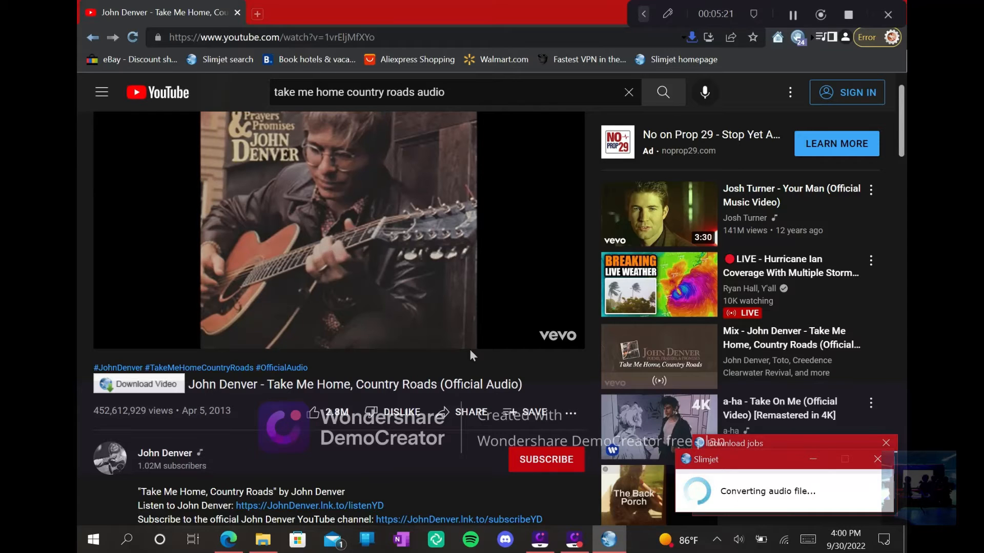
Step: Return to the Downloads folder and view the detailed properties of the downloaded "Take Me Home, Country Roads" MP3 file
{"action": "left_click", "coordinate": [263, 540]}
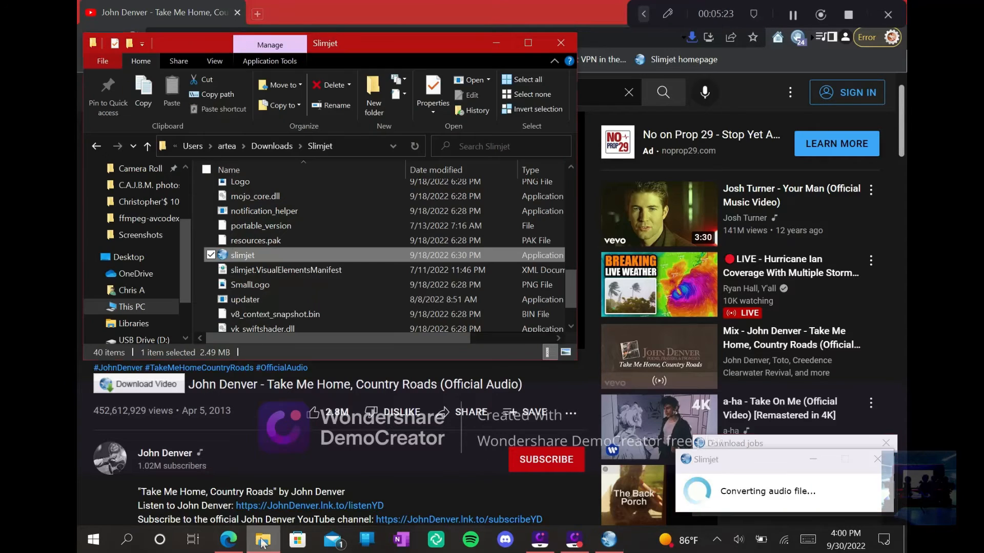
{"action": "left_click", "coordinate": [96, 147]}
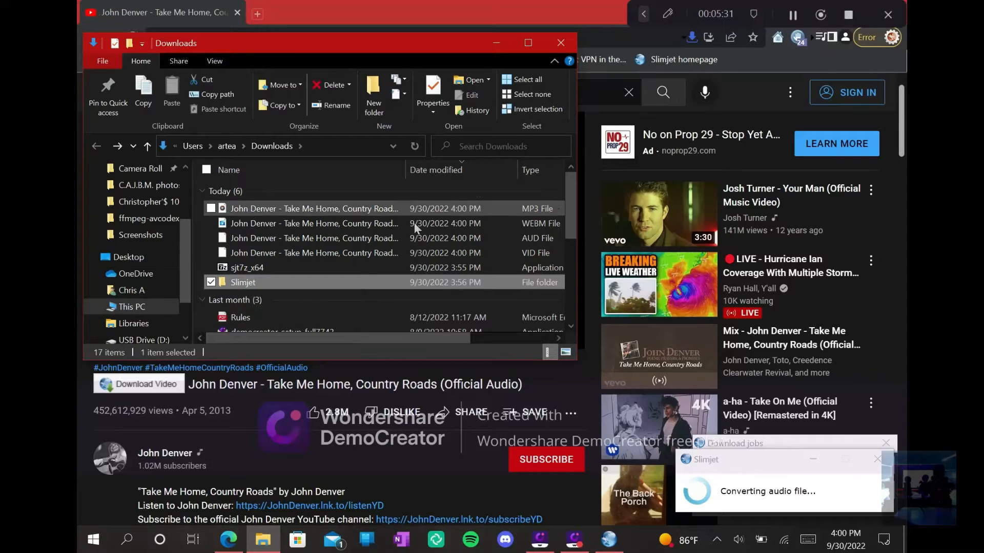
{"action": "left_click_drag", "start_coordinate": [417, 337], "coordinate": [361, 337]}
{"action": "double_click", "coordinate": [322, 207]}
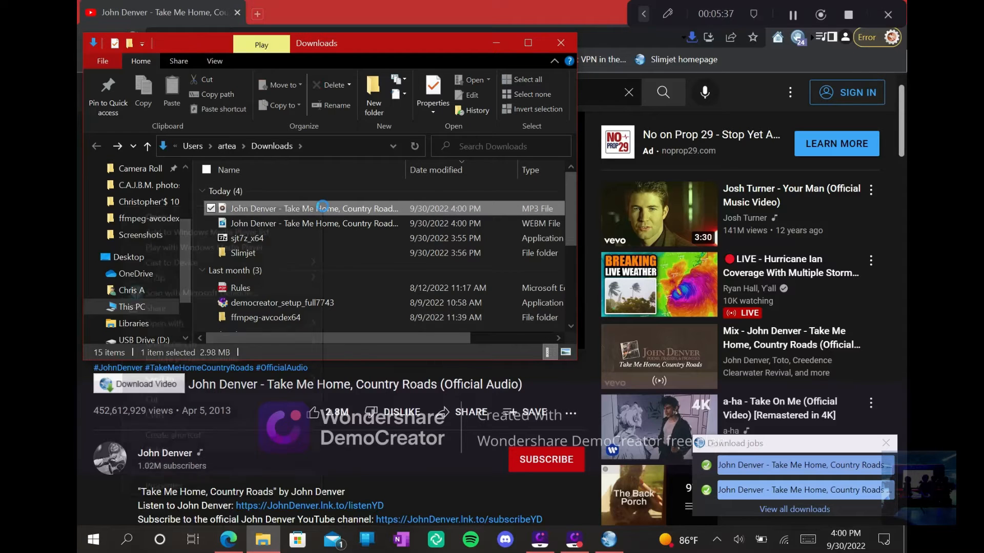
{"action": "right_click", "coordinate": [323, 208]}
{"action": "left_click", "coordinate": [169, 487]}
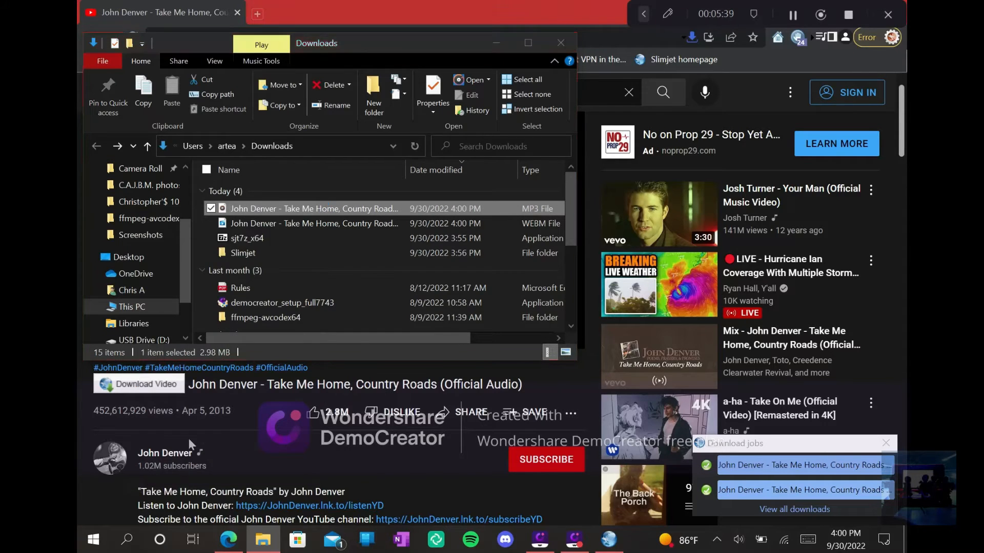
{"action": "left_click", "coordinate": [416, 194]}
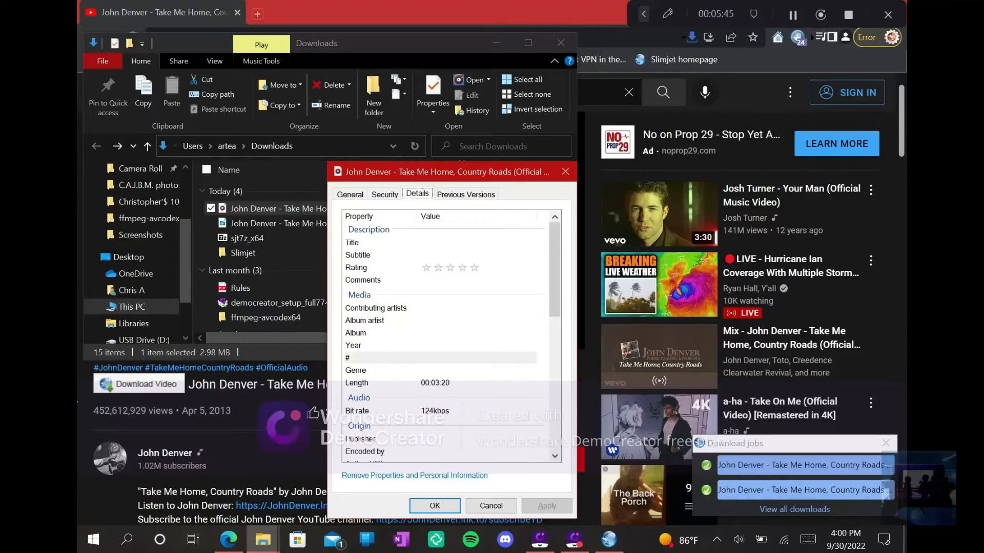
Step: Compare the MP3's length with the YouTube video's duration, and close the file's properties
{"action": "left_click", "coordinate": [77, 392]}
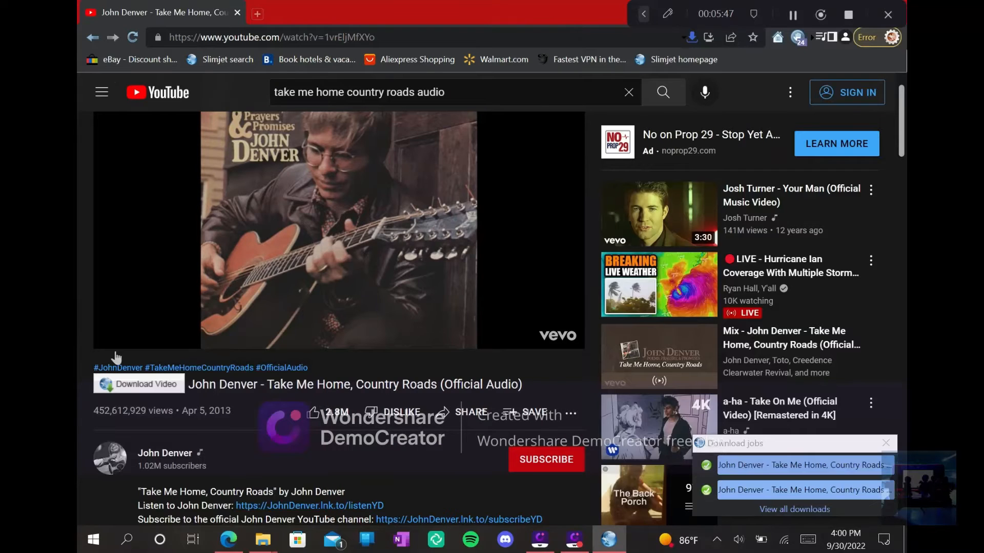
{"action": "left_click", "coordinate": [200, 259]}
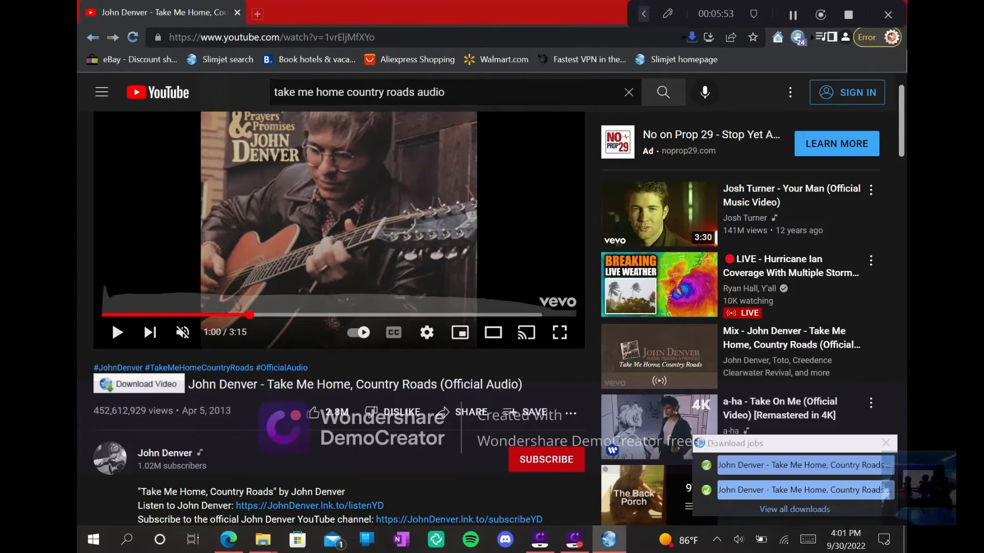
{"action": "left_click", "coordinate": [263, 539]}
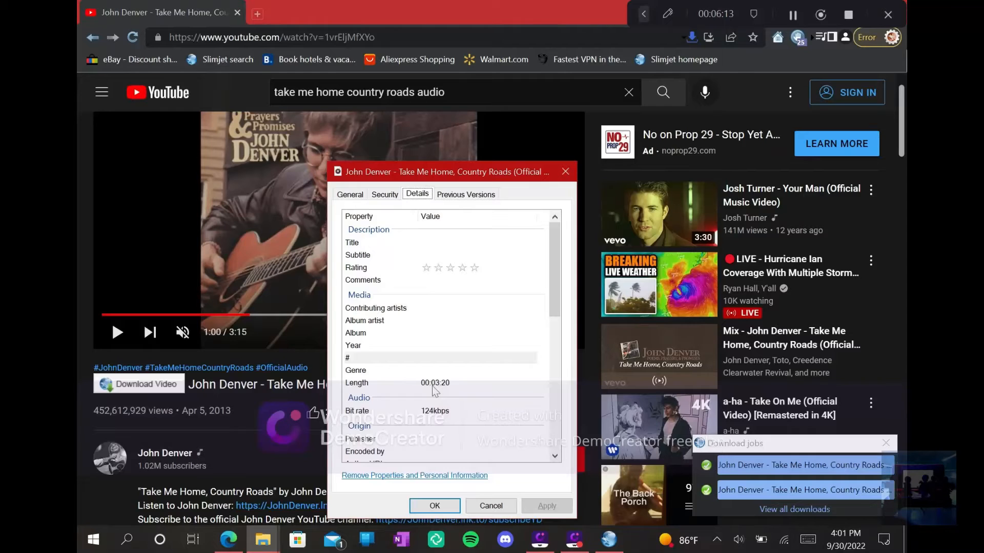
{"action": "left_click", "coordinate": [433, 503]}
Step: Check the length of the downloaded Webm file in the Downloads folder
{"action": "left_click", "coordinate": [263, 539]}
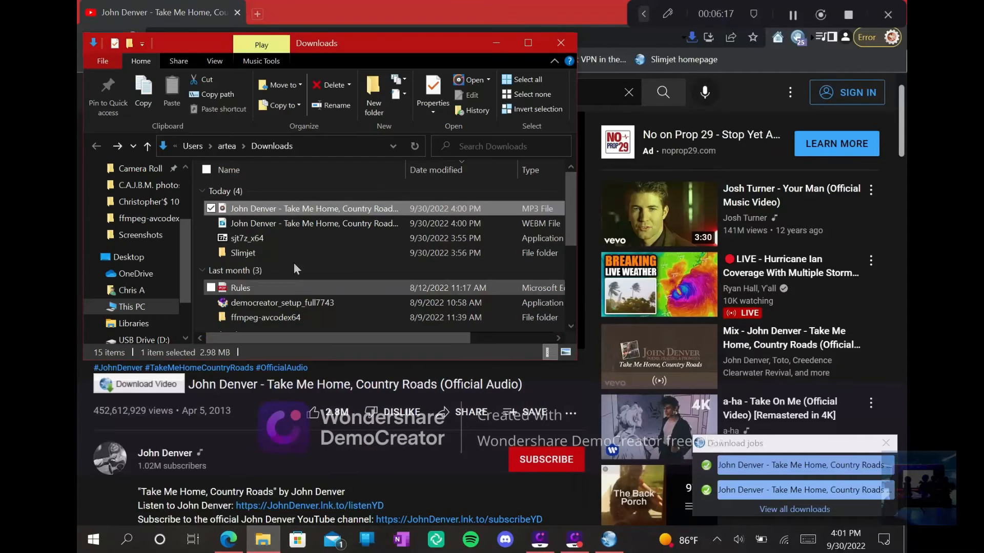
{"action": "left_click", "coordinate": [198, 215]}
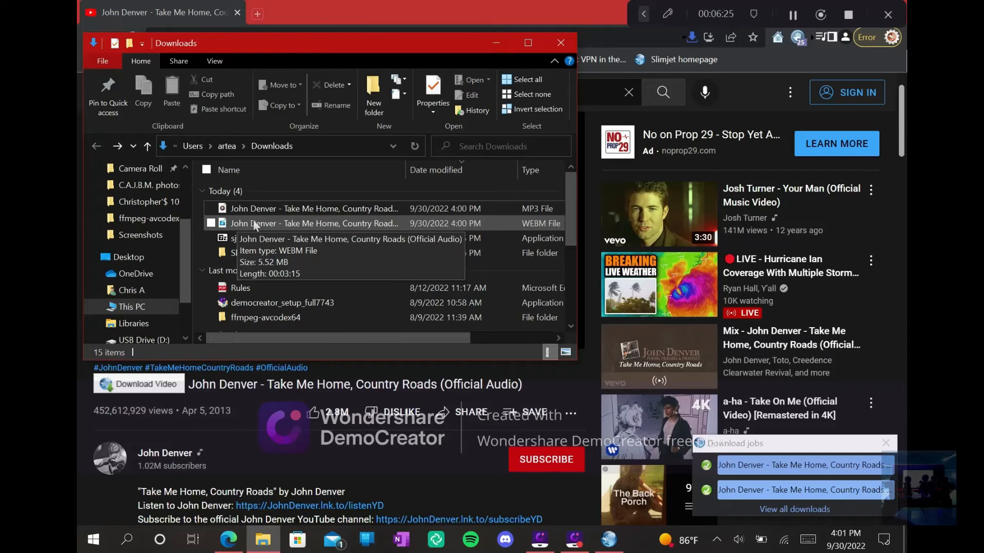
{"action": "left_click", "coordinate": [788, 15]}
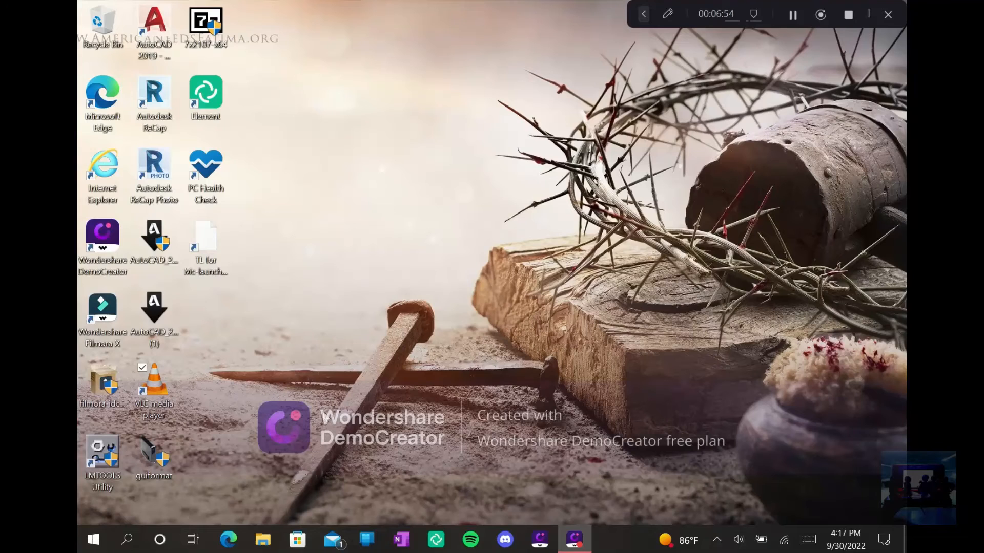
Step: Open VLC media player and add the downloaded Webm file from the Downloads folder as the source for a conversion
{"action": "double_click", "coordinate": [153, 390]}
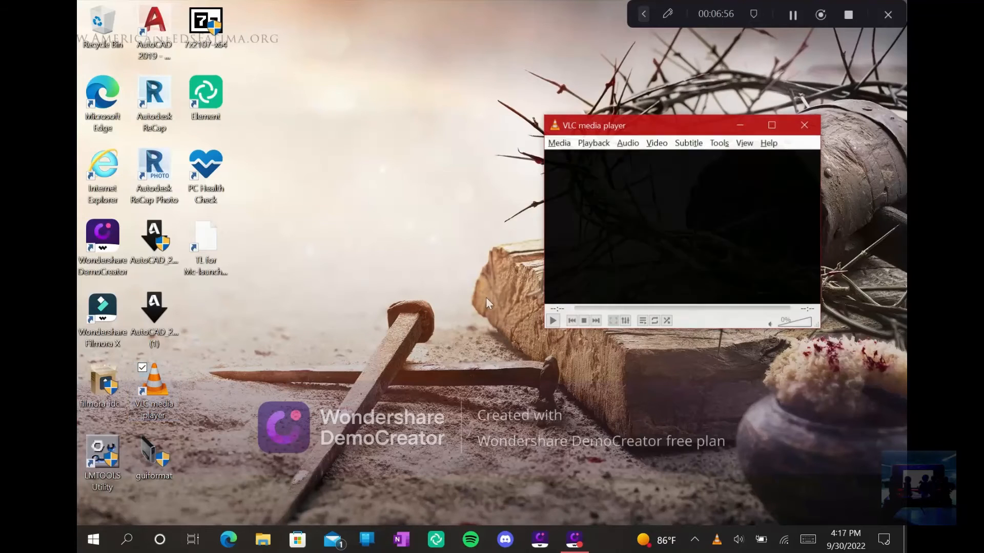
{"action": "left_click", "coordinate": [558, 145]}
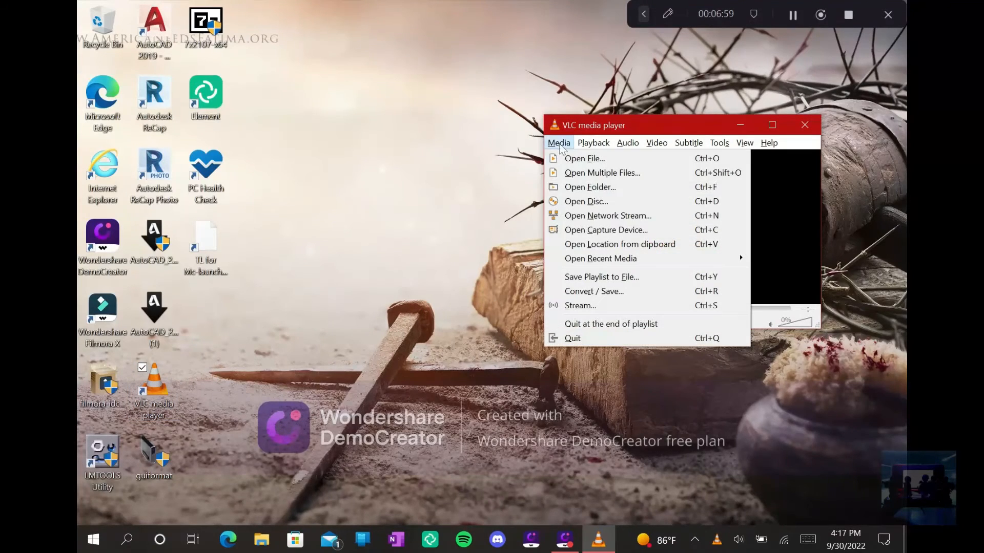
{"action": "left_click", "coordinate": [596, 291]}
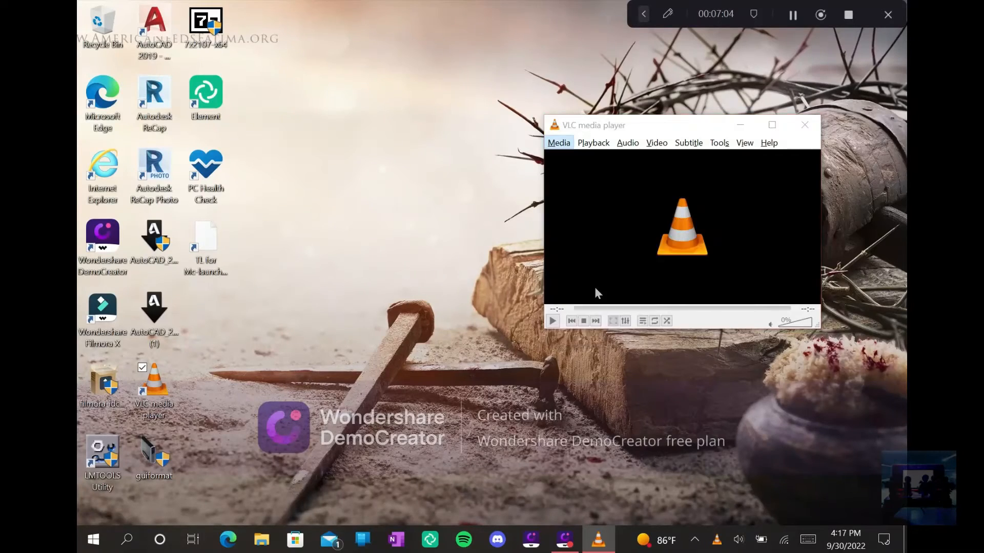
{"action": "left_click", "coordinate": [766, 190]}
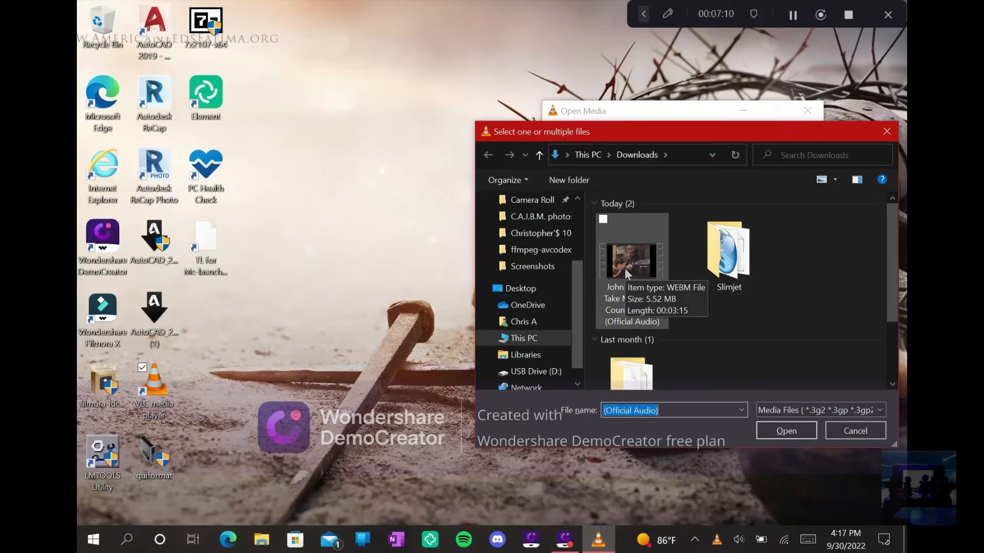
{"action": "double_click", "coordinate": [644, 262]}
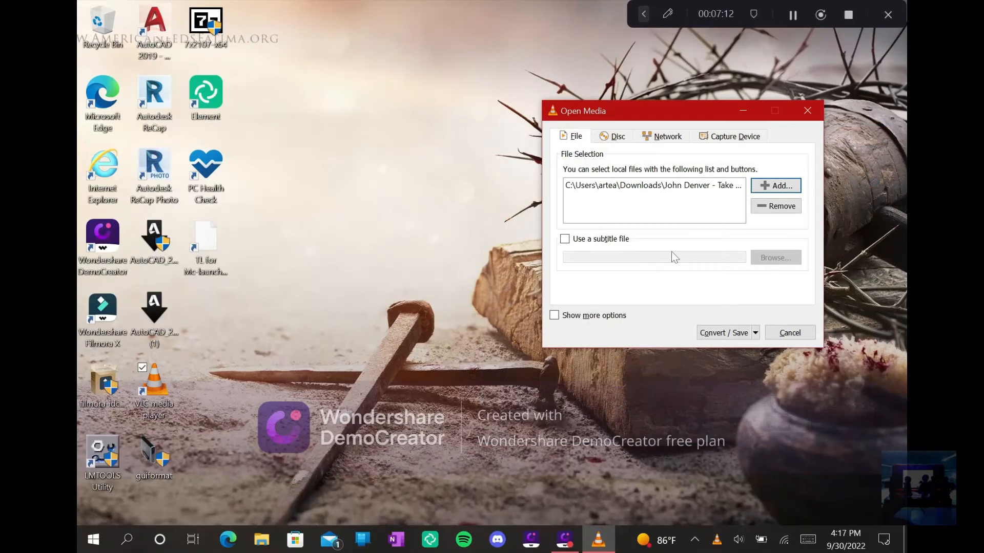
Step: Continue to the conversion settings for the added file and choose the Audio - MP3 profile
{"action": "left_click", "coordinate": [715, 336]}
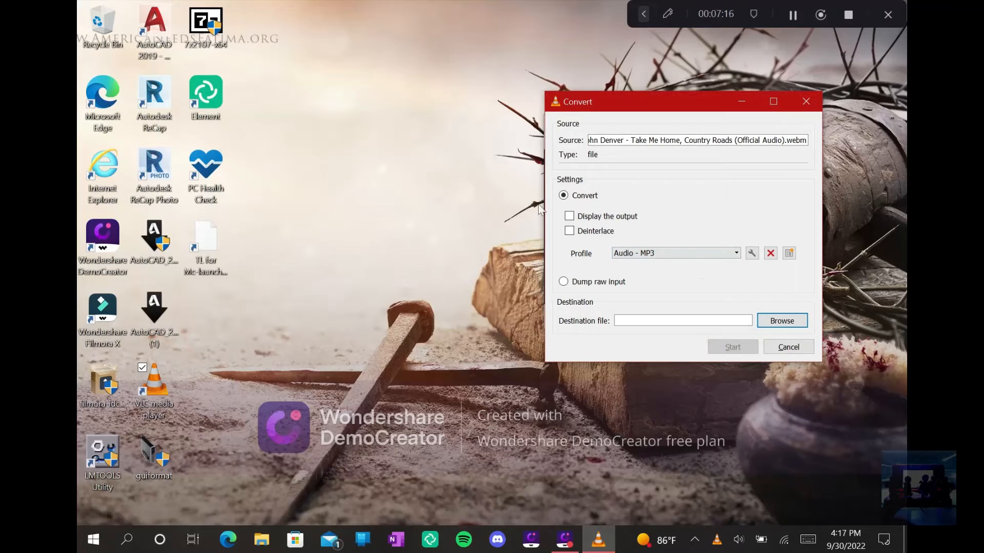
{"action": "left_click", "coordinate": [682, 256]}
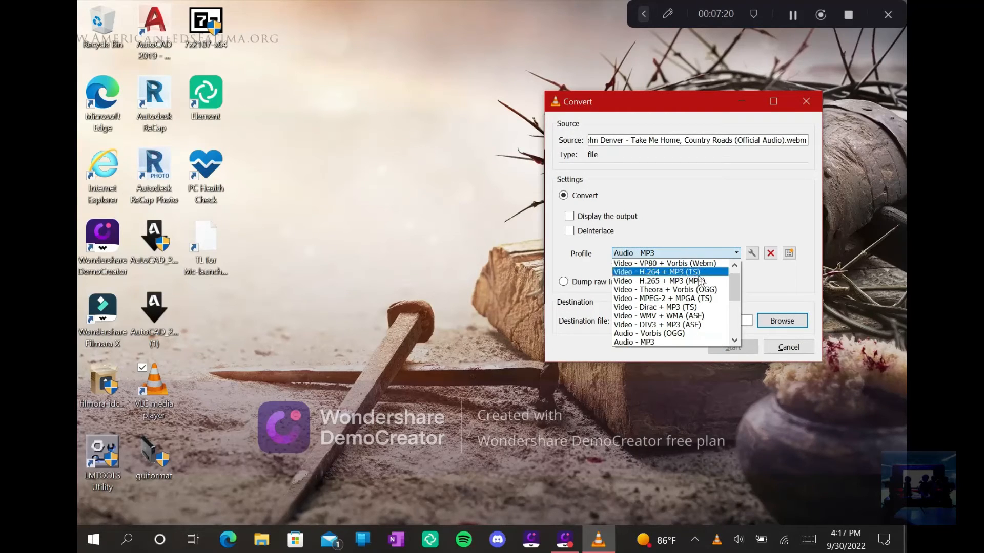
{"action": "left_click_drag", "start_coordinate": [736, 287], "coordinate": [738, 303]}
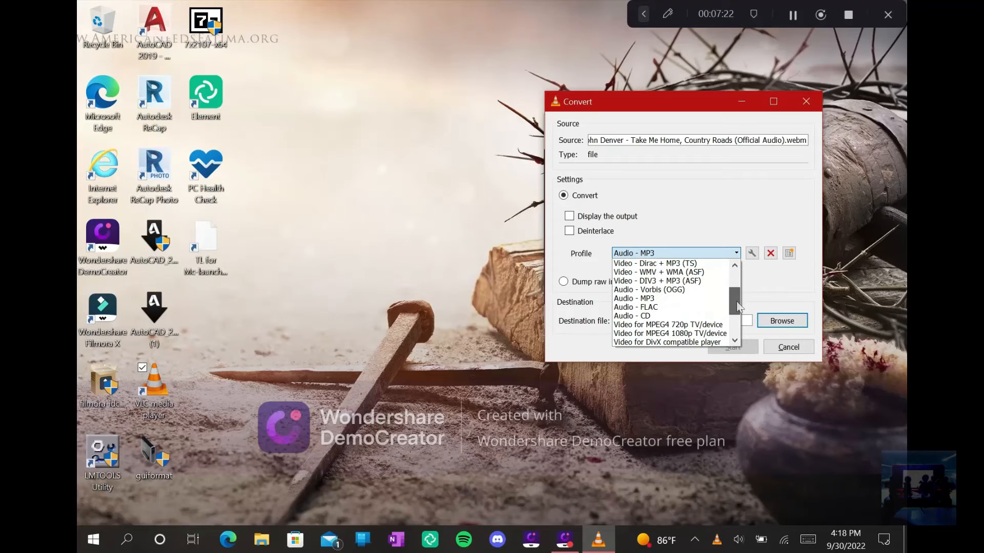
{"action": "left_click", "coordinate": [658, 299]}
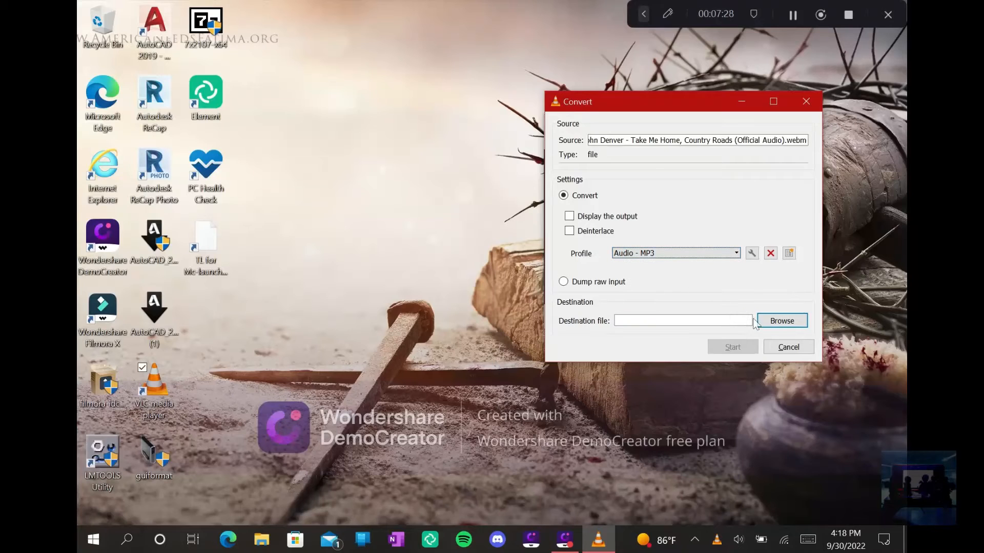
Step: Browse for the destination file's location and choose the Music folder under This PC
{"action": "left_click", "coordinate": [773, 323]}
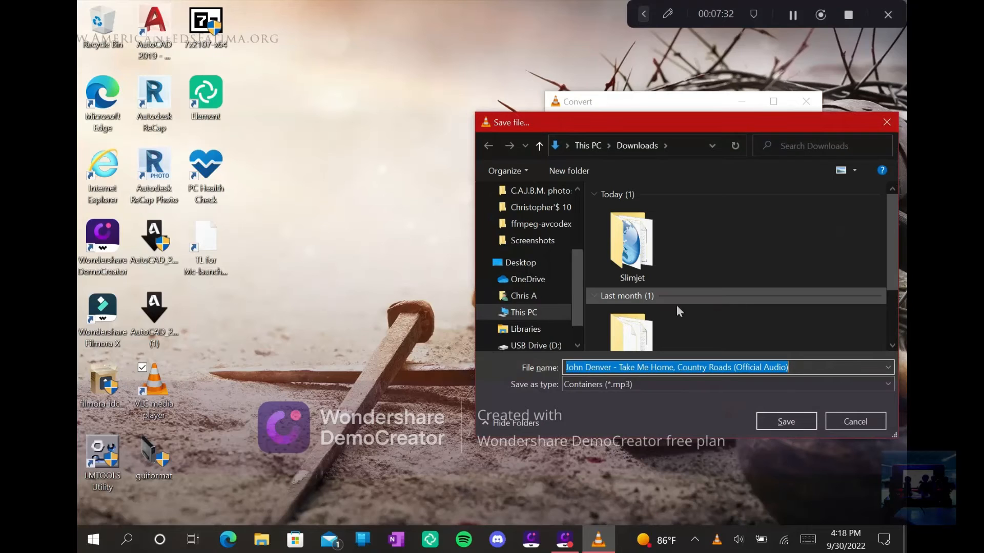
{"action": "left_click_drag", "start_coordinate": [576, 300], "coordinate": [576, 311]}
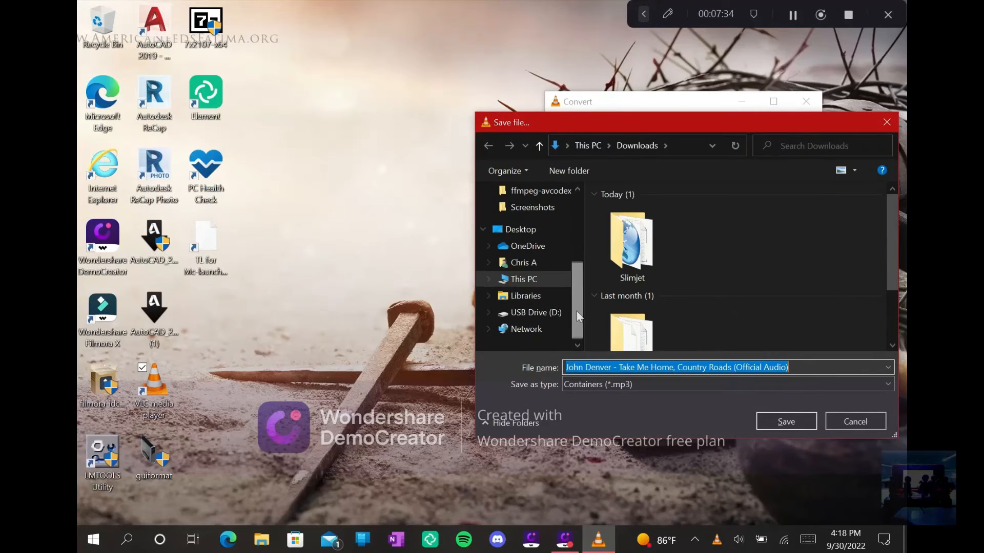
{"action": "left_click", "coordinate": [488, 296]}
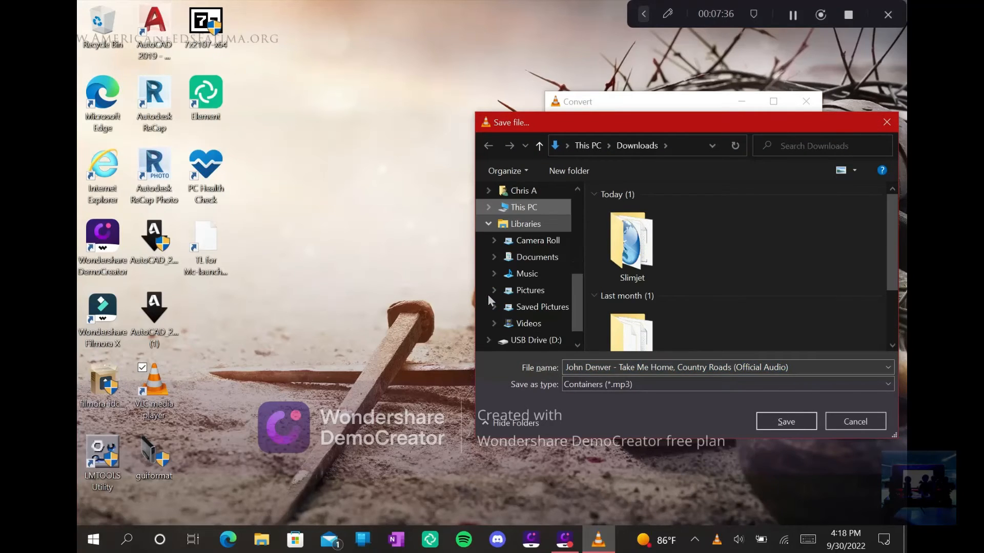
{"action": "left_click", "coordinate": [491, 226]}
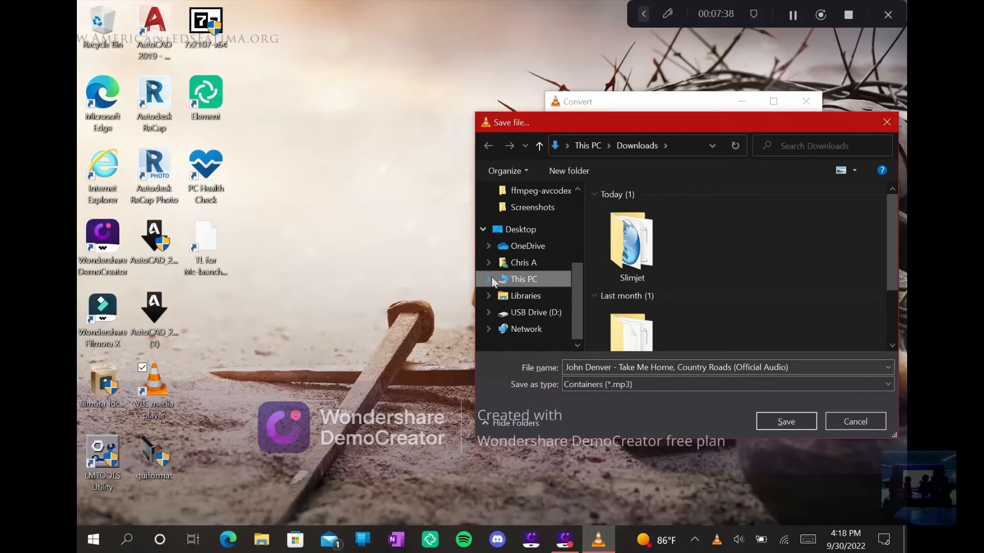
{"action": "left_click", "coordinate": [489, 279]}
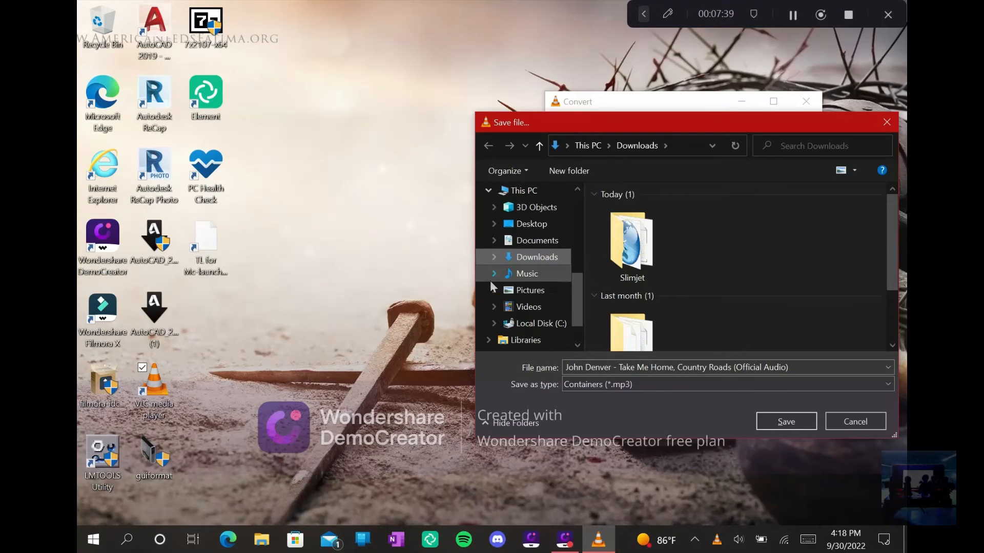
{"action": "left_click", "coordinate": [527, 274]}
Step: Replace "Audio)" at the end of the destination file name with "mp3", save it and start the conversion
{"action": "double_click", "coordinate": [805, 368]}
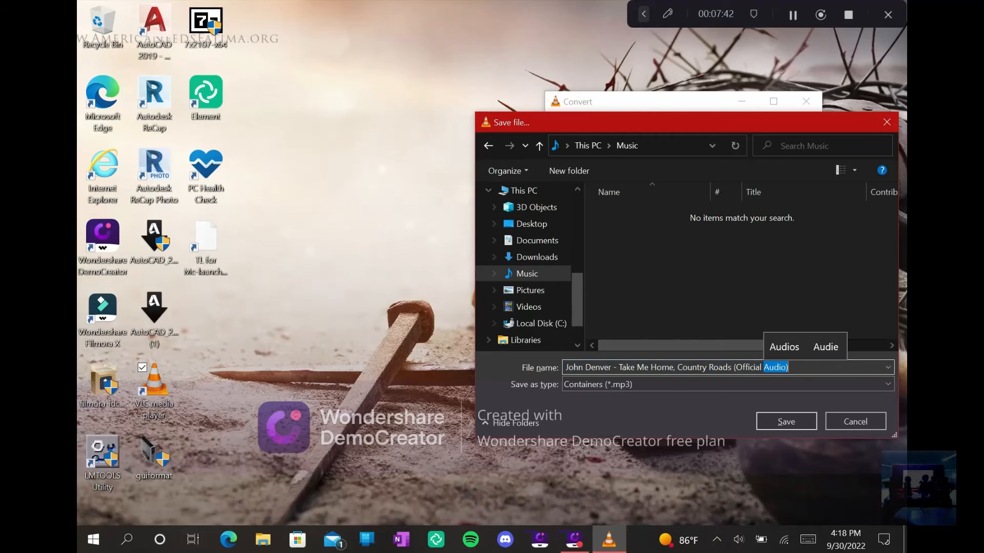
{"action": "key", "text": "BackSpace"}
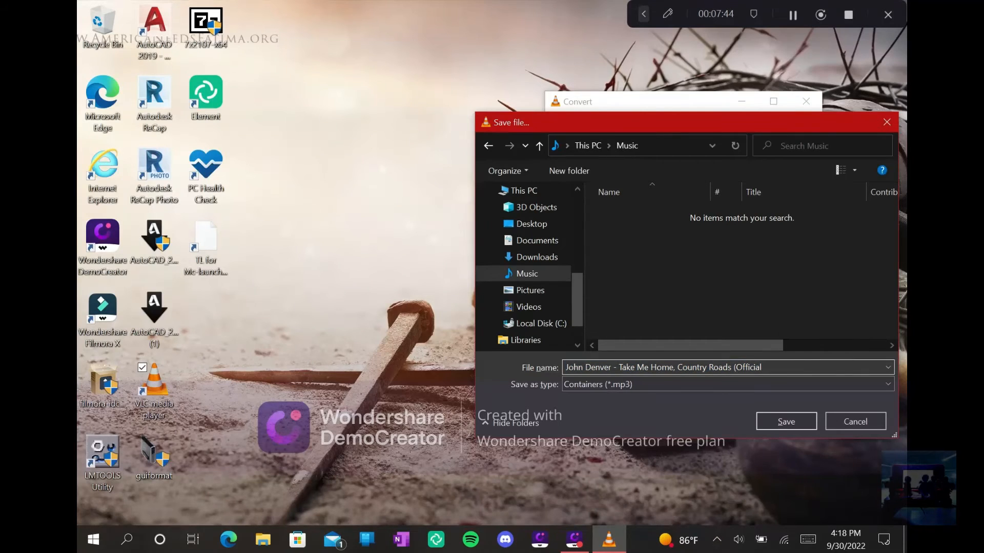
{"action": "type", "text": "mp3"}
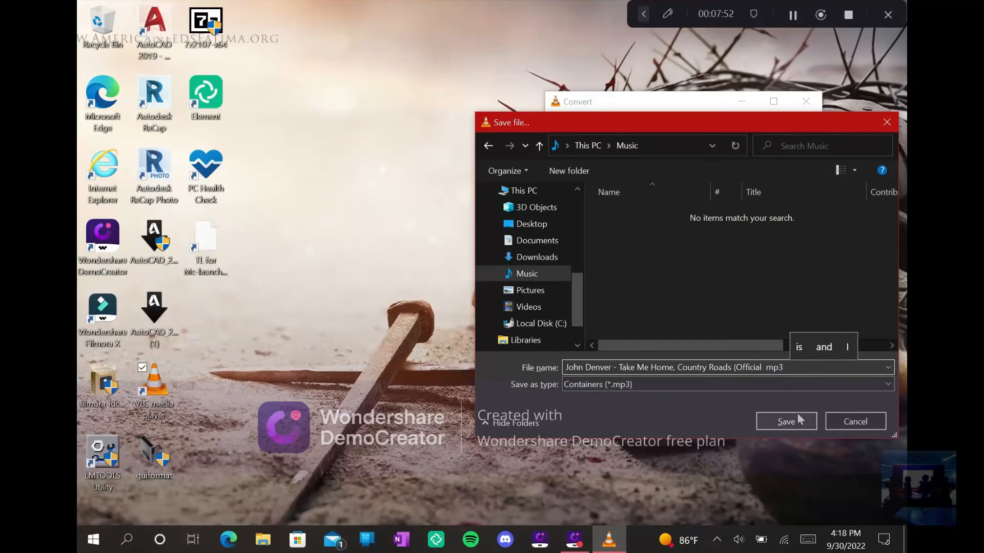
{"action": "left_click", "coordinate": [786, 421]}
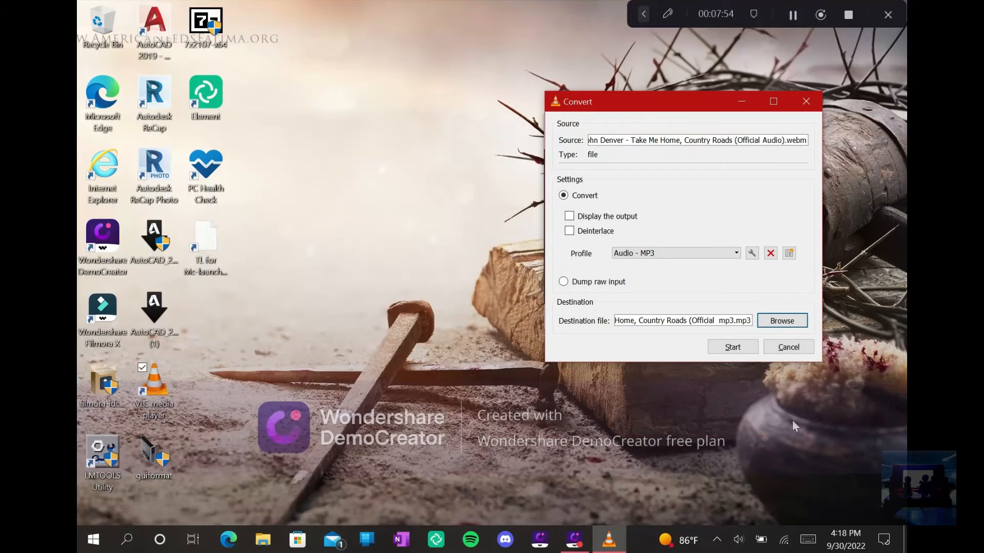
{"action": "left_click", "coordinate": [739, 348]}
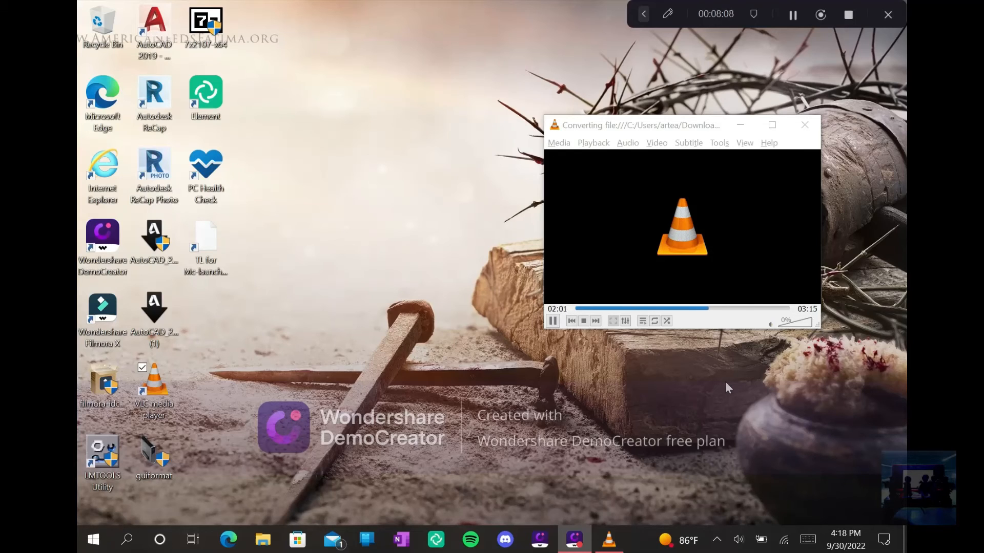
Step: Switch to File Explorer and open the Music folder under This PC to find the converted MP3 file
{"action": "left_click", "coordinate": [254, 542]}
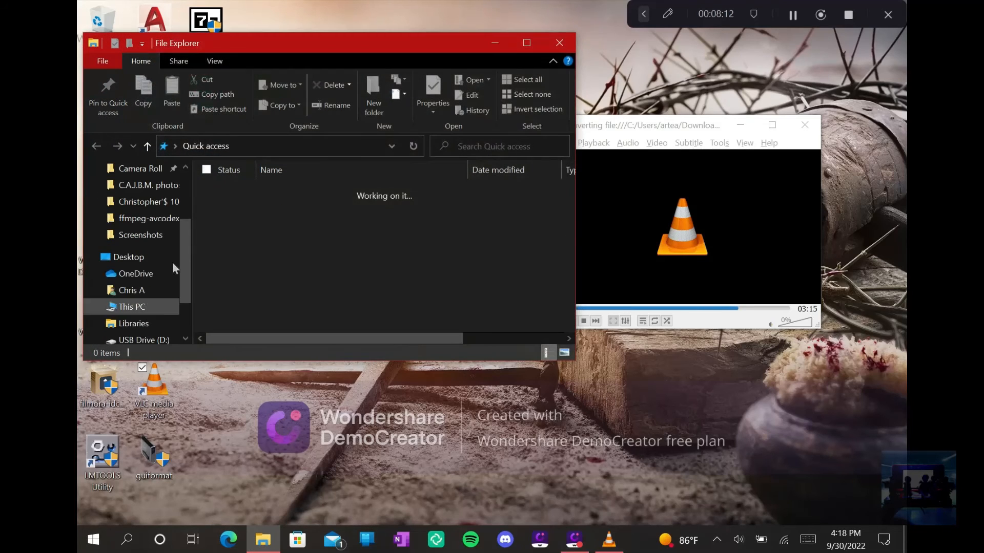
{"action": "scroll", "coordinate": [187, 243], "scroll_direction": "down", "scroll_amount": 3}
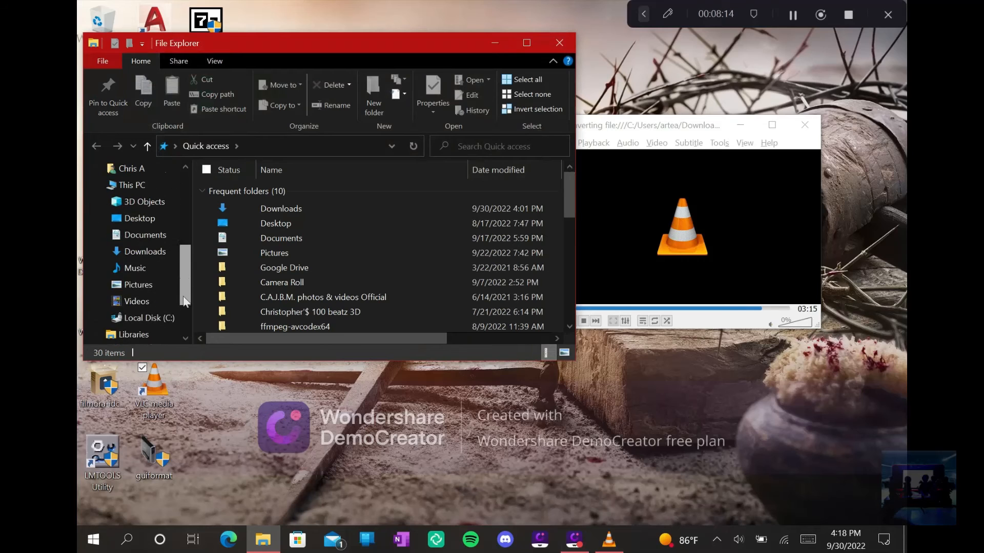
{"action": "left_click", "coordinate": [136, 269]}
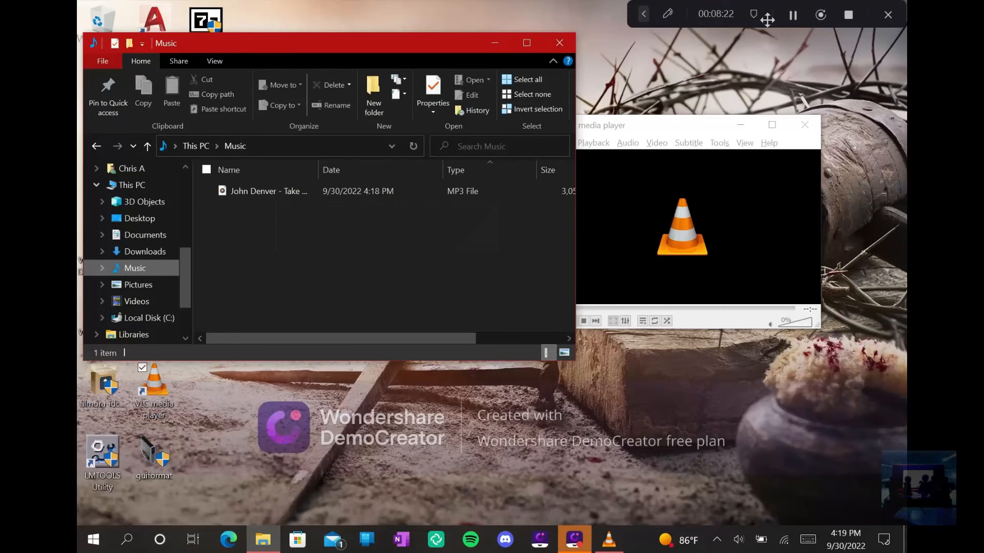
{"action": "left_click", "coordinate": [790, 17]}
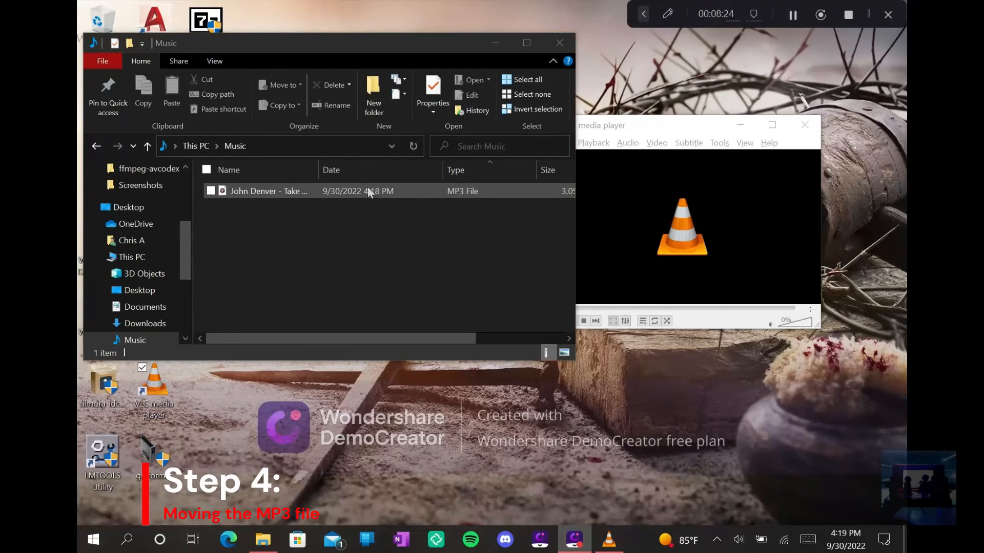
Step: Move the converted MP3 file to the "100 beatz 3D" folder inside Music on drive D:, and close the folder window
{"action": "left_click", "coordinate": [292, 191]}
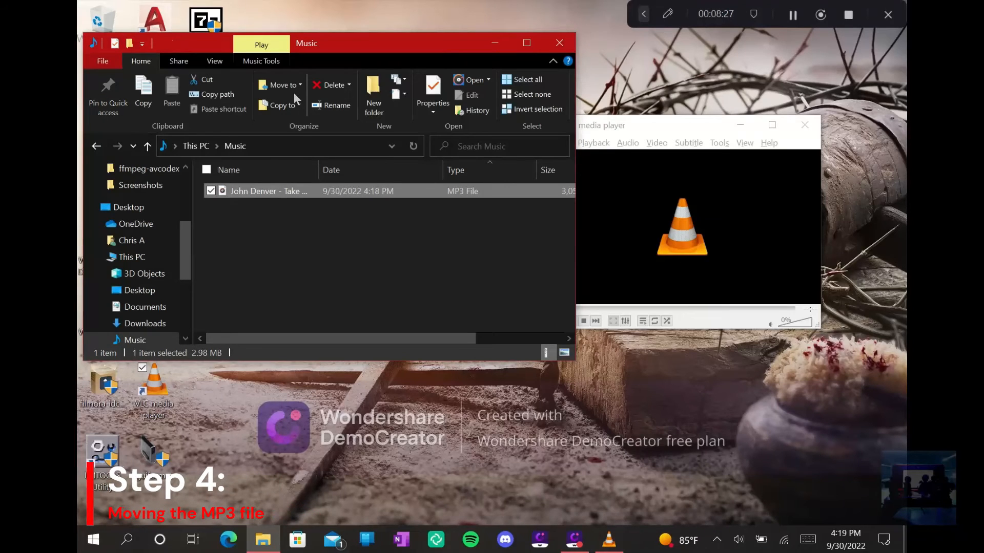
{"action": "left_click", "coordinate": [293, 87]}
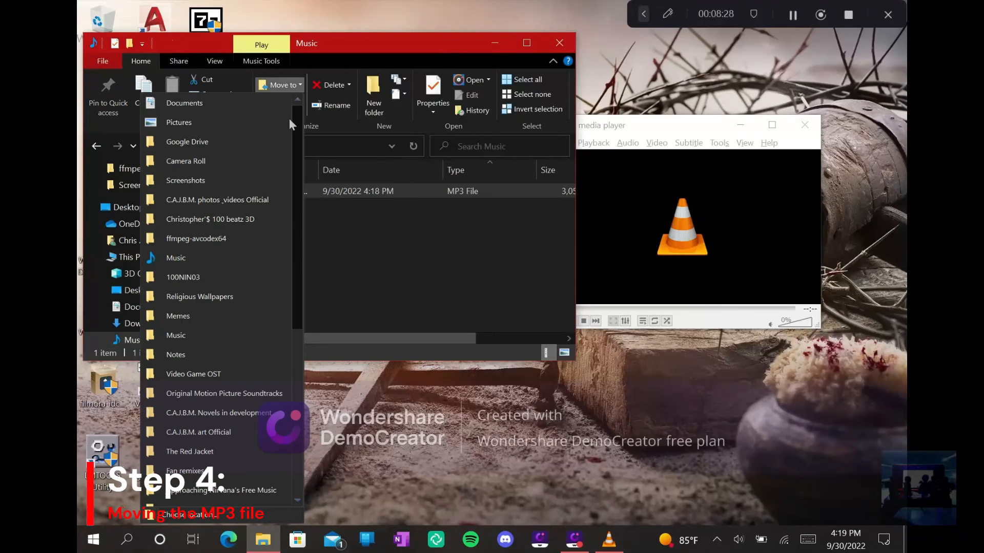
{"action": "left_click", "coordinate": [215, 518]}
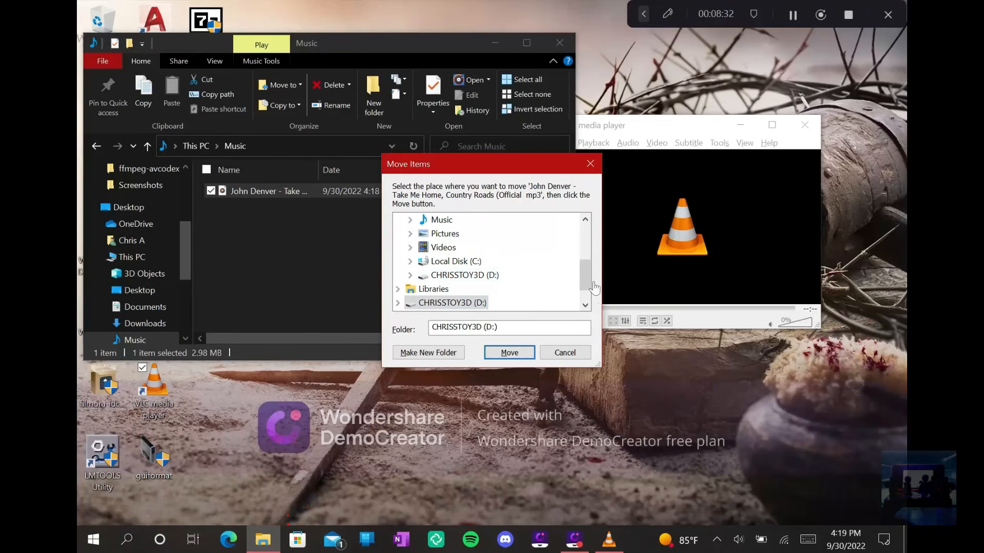
{"action": "left_click_drag", "start_coordinate": [582, 278], "coordinate": [586, 298]}
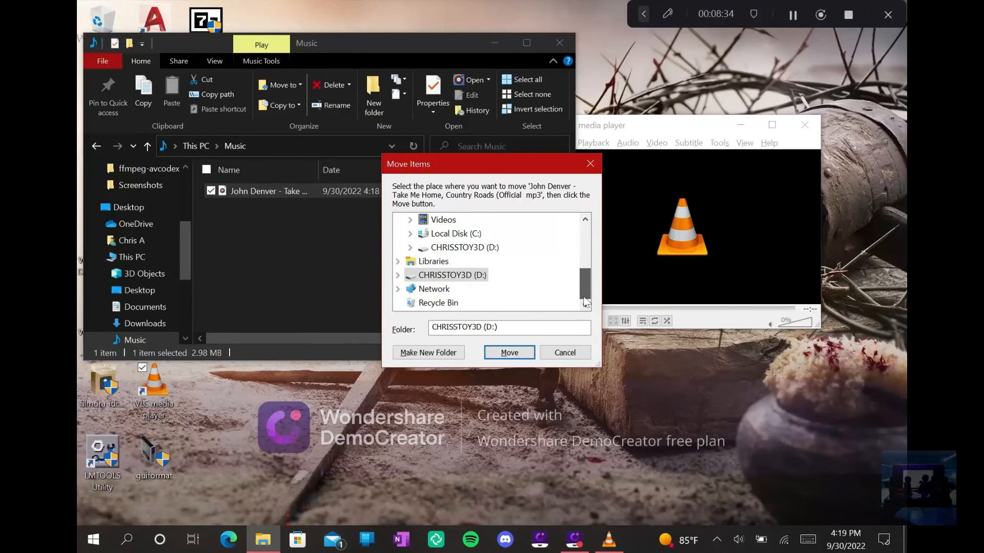
{"action": "left_click", "coordinate": [401, 277]}
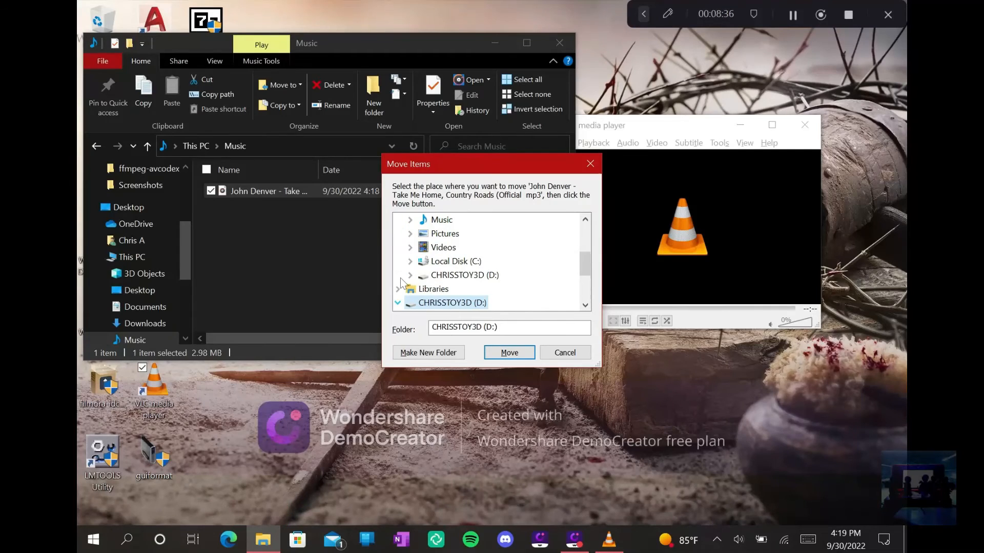
{"action": "left_click_drag", "start_coordinate": [582, 267], "coordinate": [583, 279]}
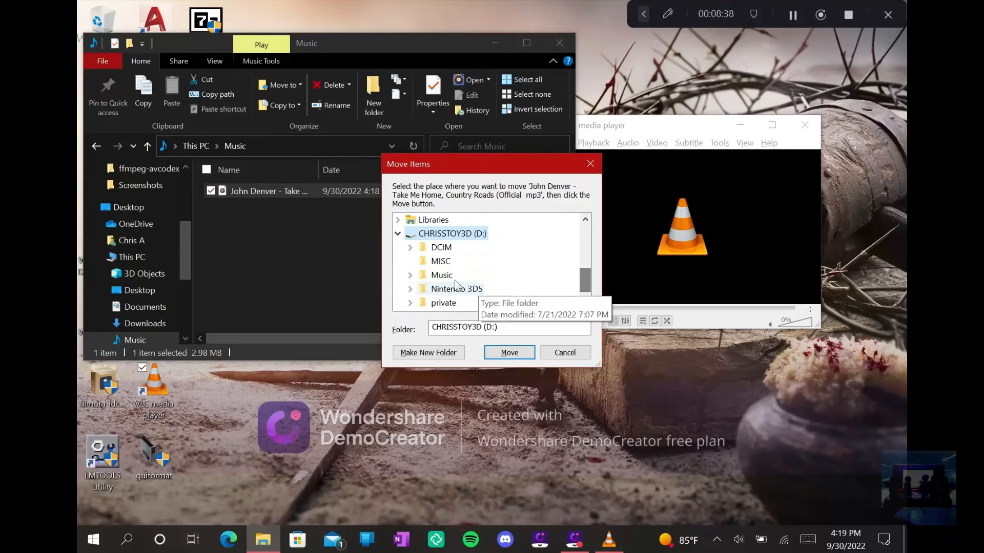
{"action": "left_click", "coordinate": [441, 288]}
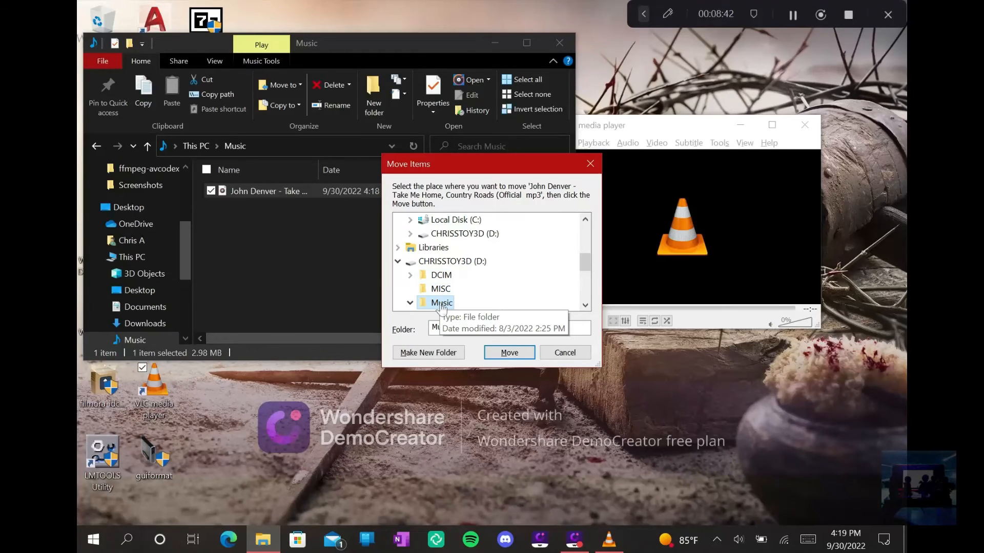
{"action": "scroll", "coordinate": [492, 261], "scroll_direction": "down", "scroll_amount": 3}
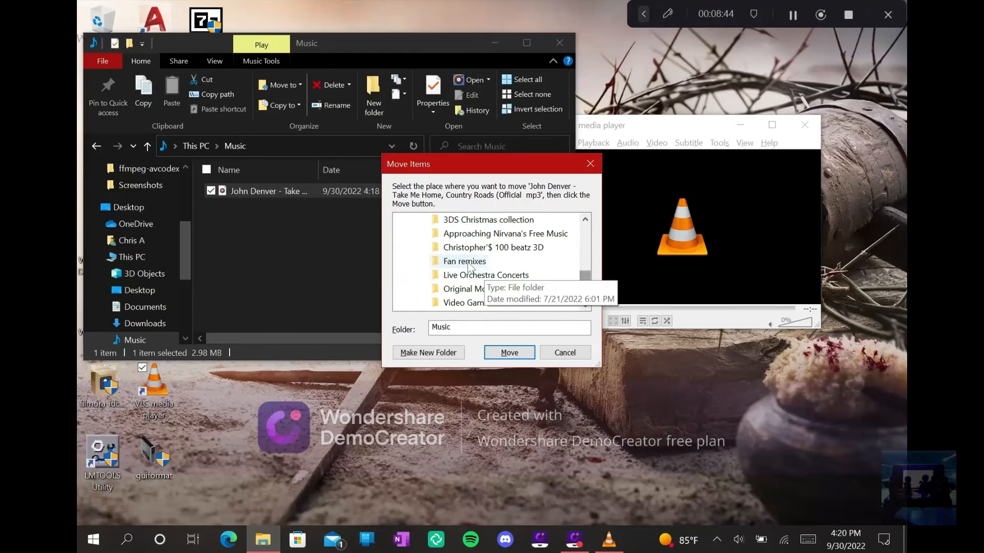
{"action": "left_click", "coordinate": [486, 252]}
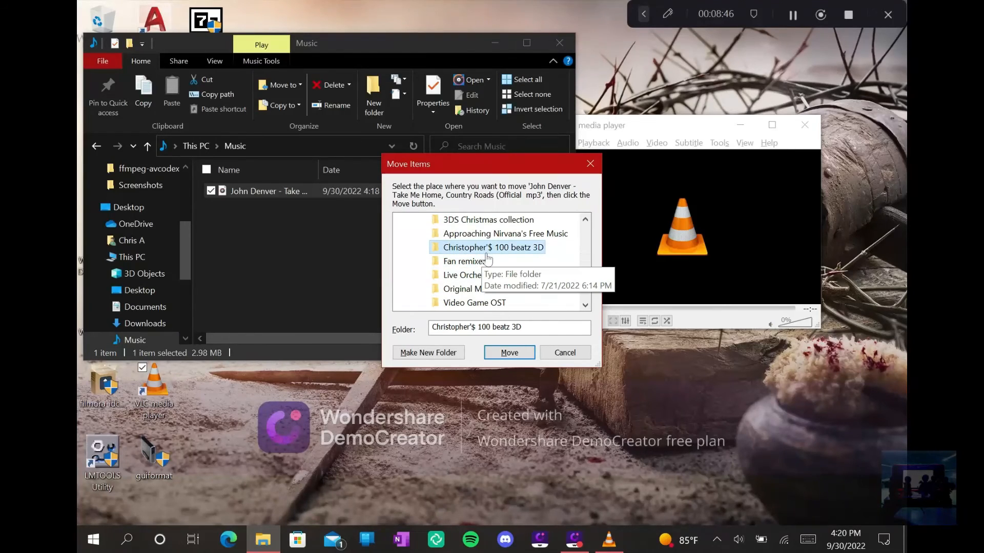
{"action": "left_click", "coordinate": [504, 355]}
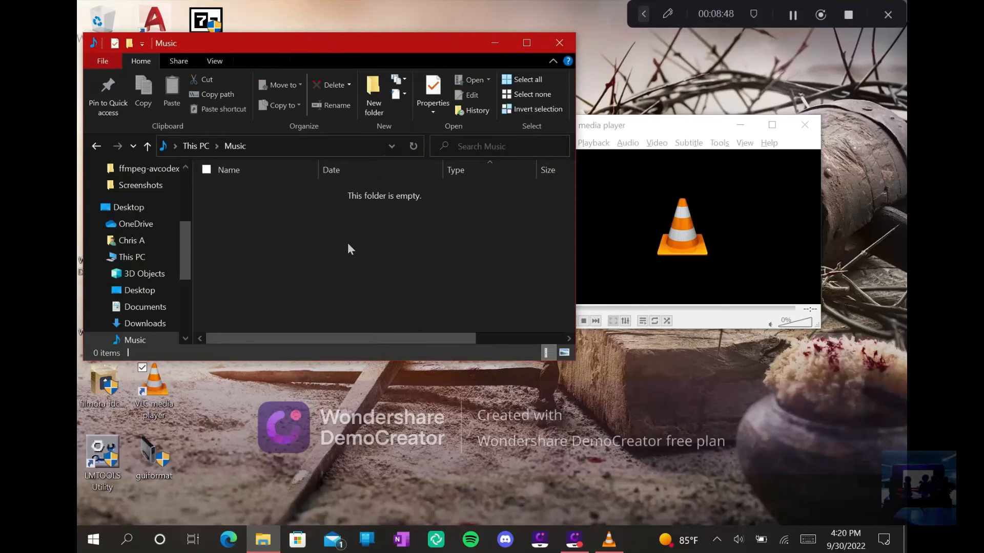
{"action": "left_click", "coordinate": [559, 44]}
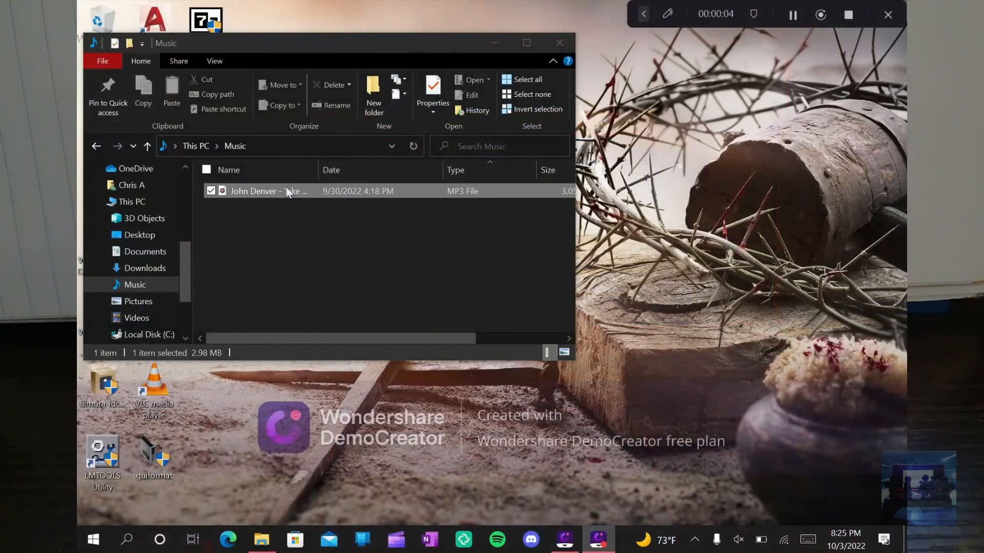
Step: View the detailed properties of the converted "Take Me Home, Country Roads" MP3 file in the Music folder
{"action": "right_click", "coordinate": [287, 192]}
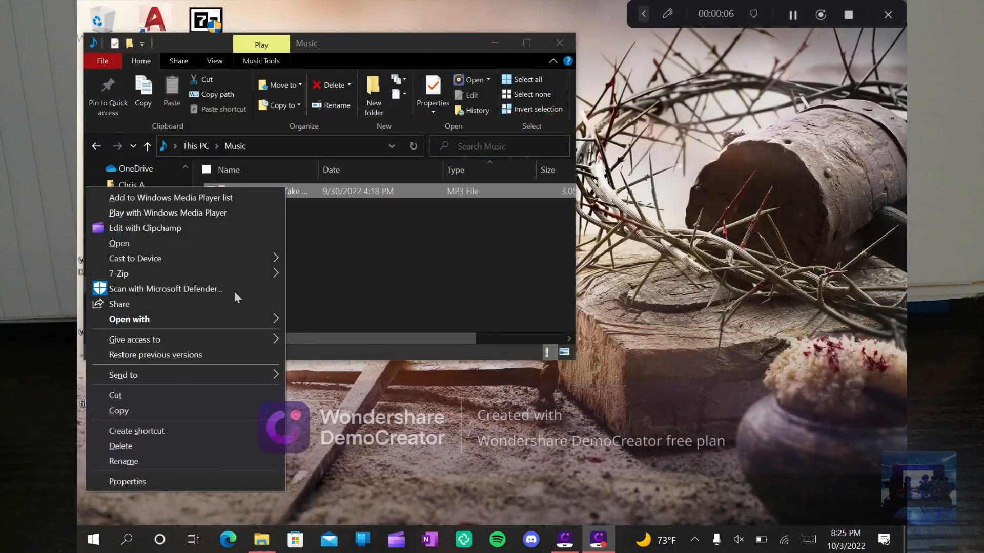
{"action": "left_click", "coordinate": [143, 482]}
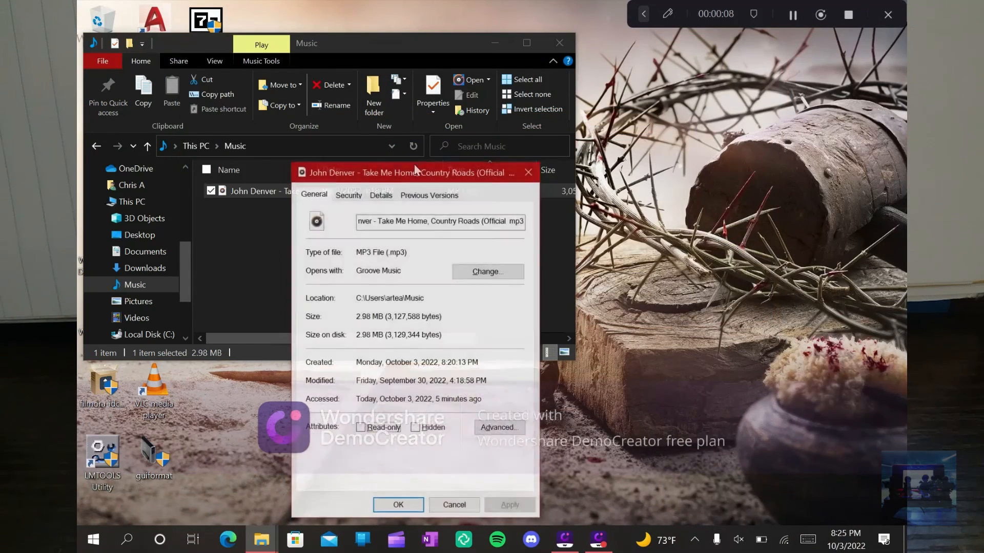
{"action": "left_click", "coordinate": [388, 195]}
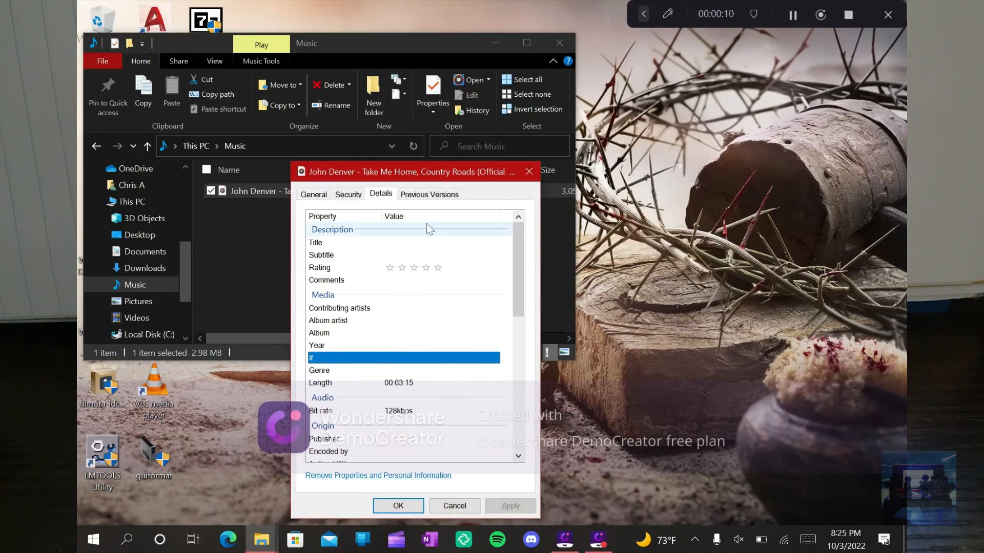